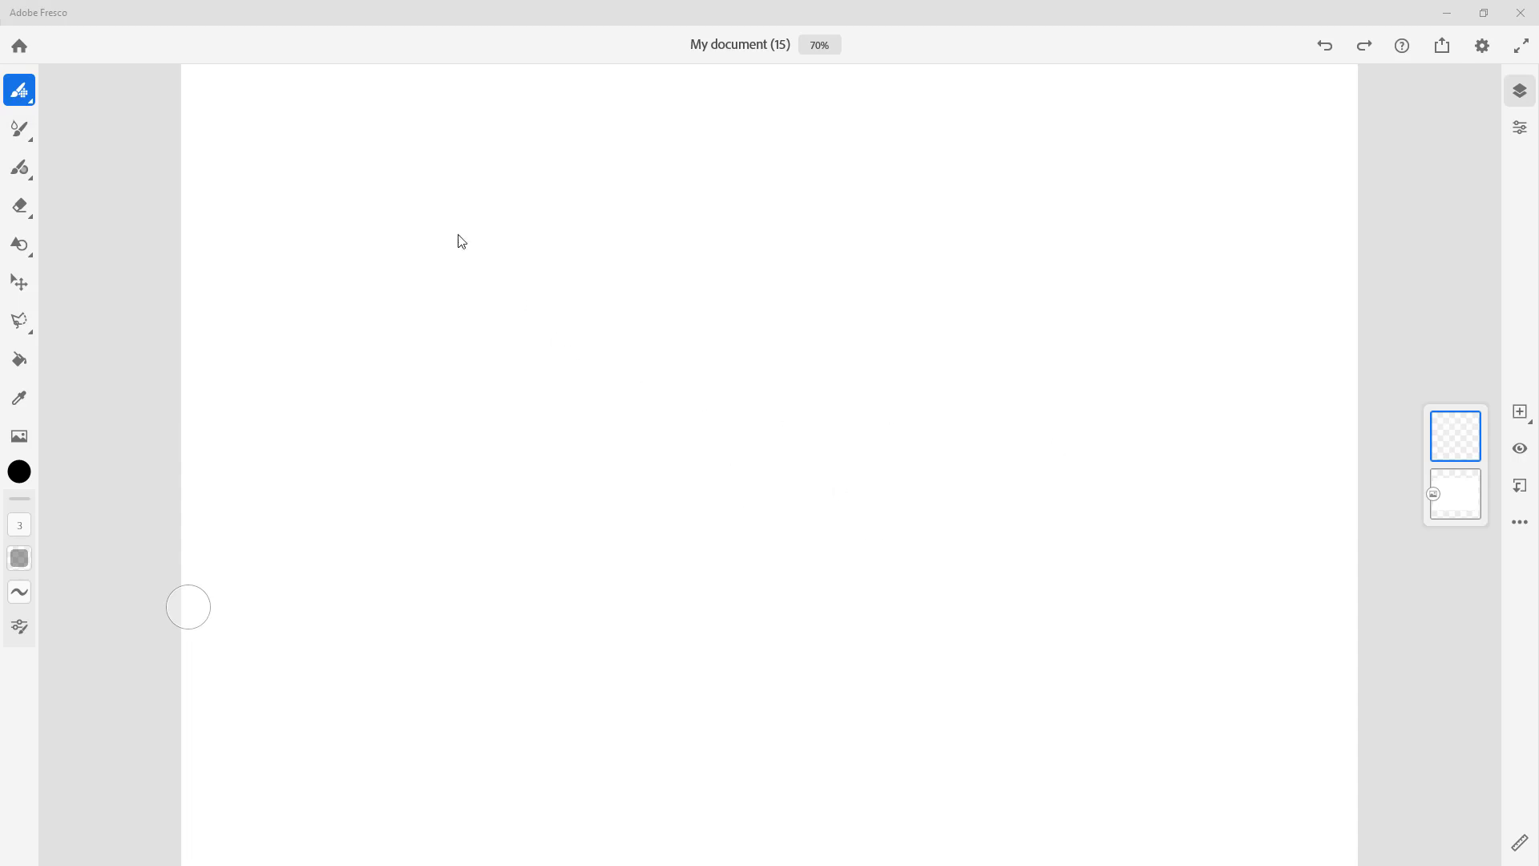
Step: Paint a red blob near the page centre with the Live brush
click(224, 19)
click(27, 134)
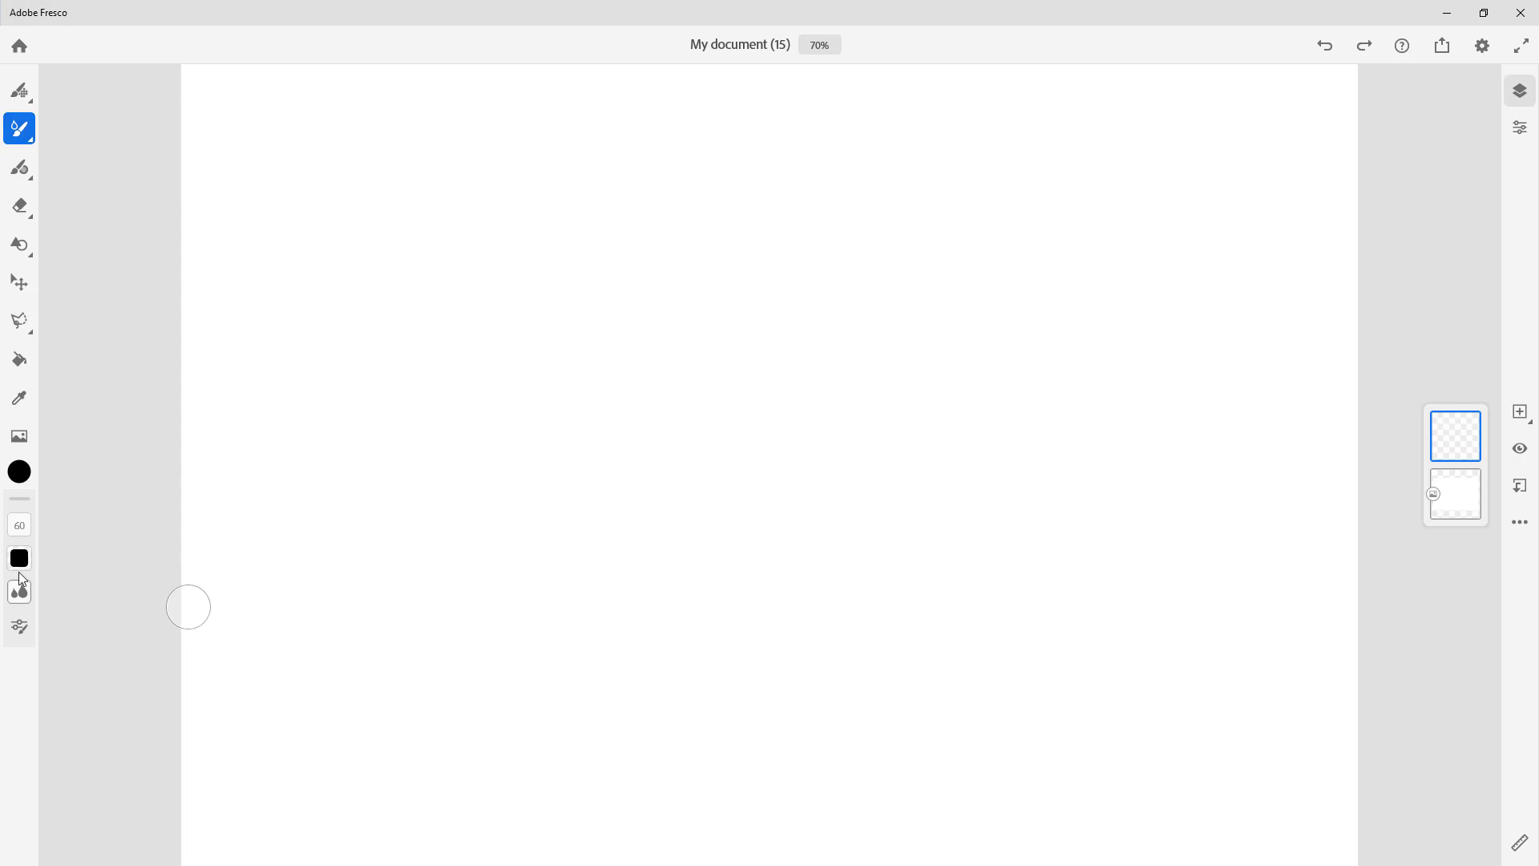
click(19, 473)
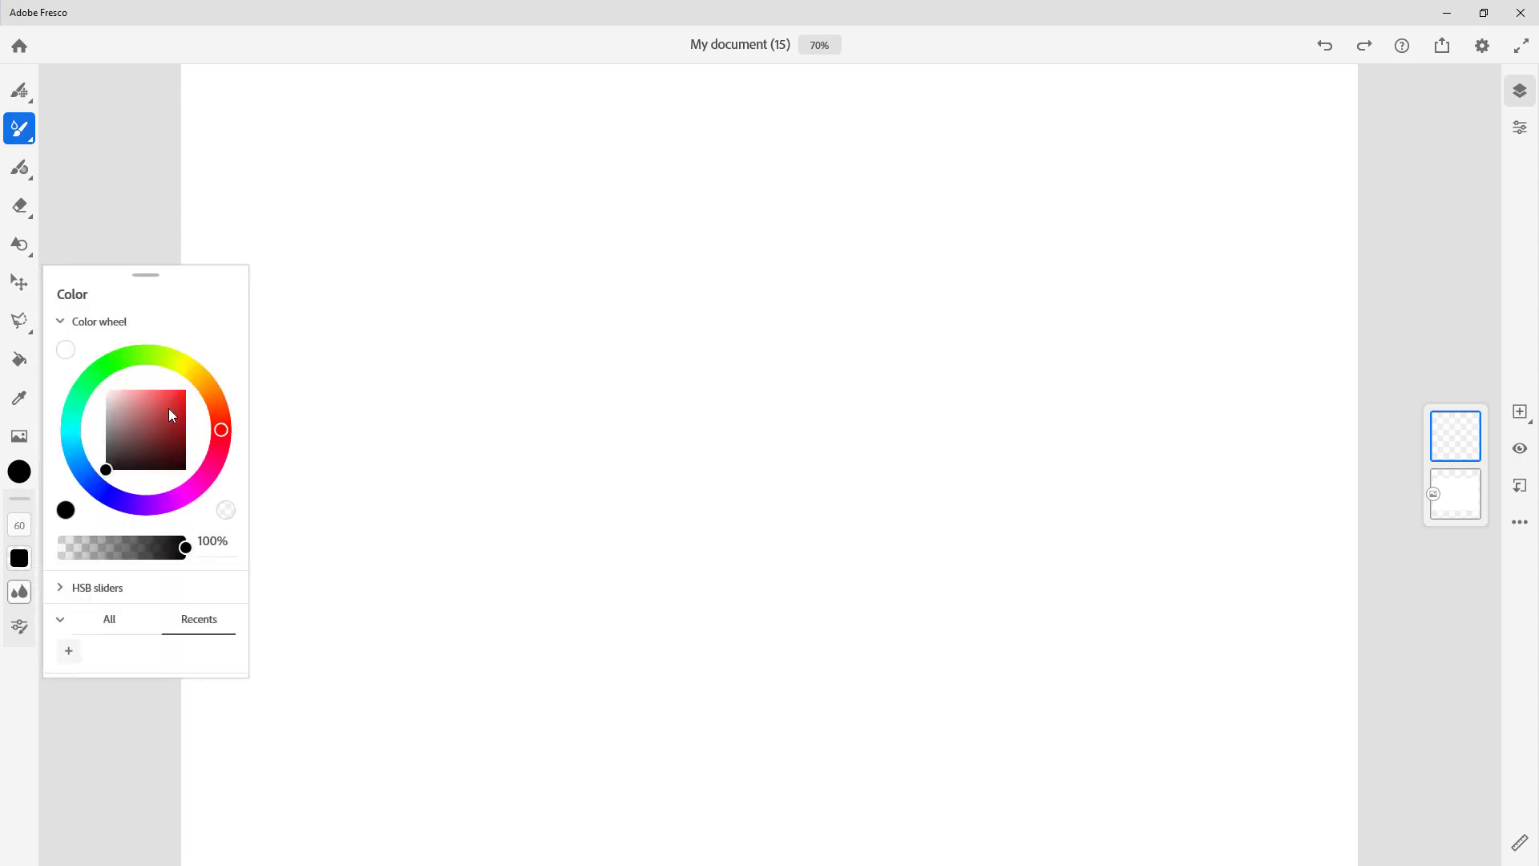
drag(168, 408, 208, 388)
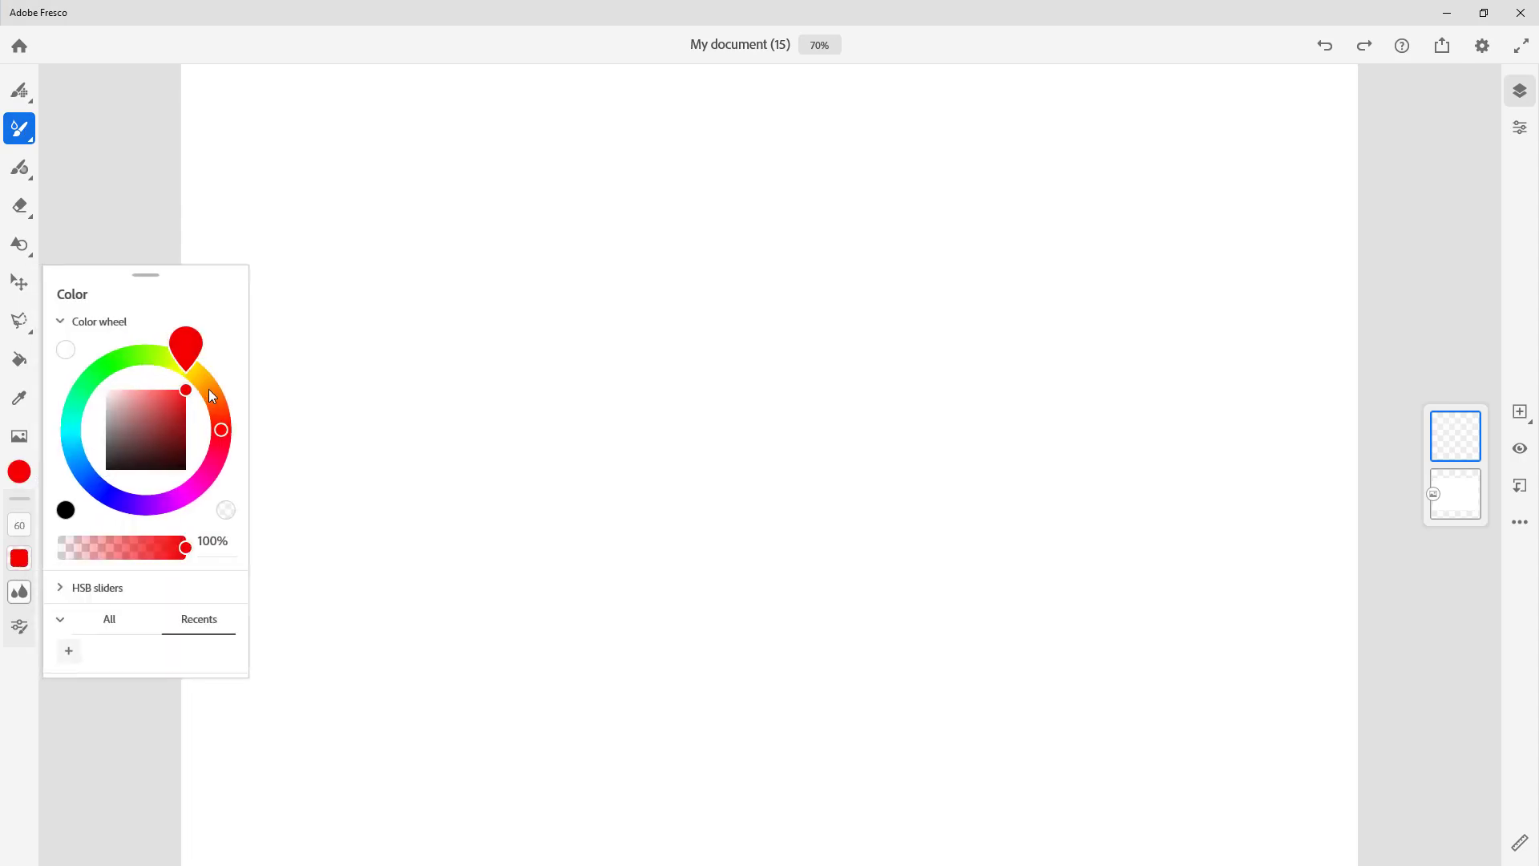
click(677, 419)
mouse_move(713, 372)
mouse_down()
mouse_move(669, 417)
mouse_move(636, 372)
mouse_up()
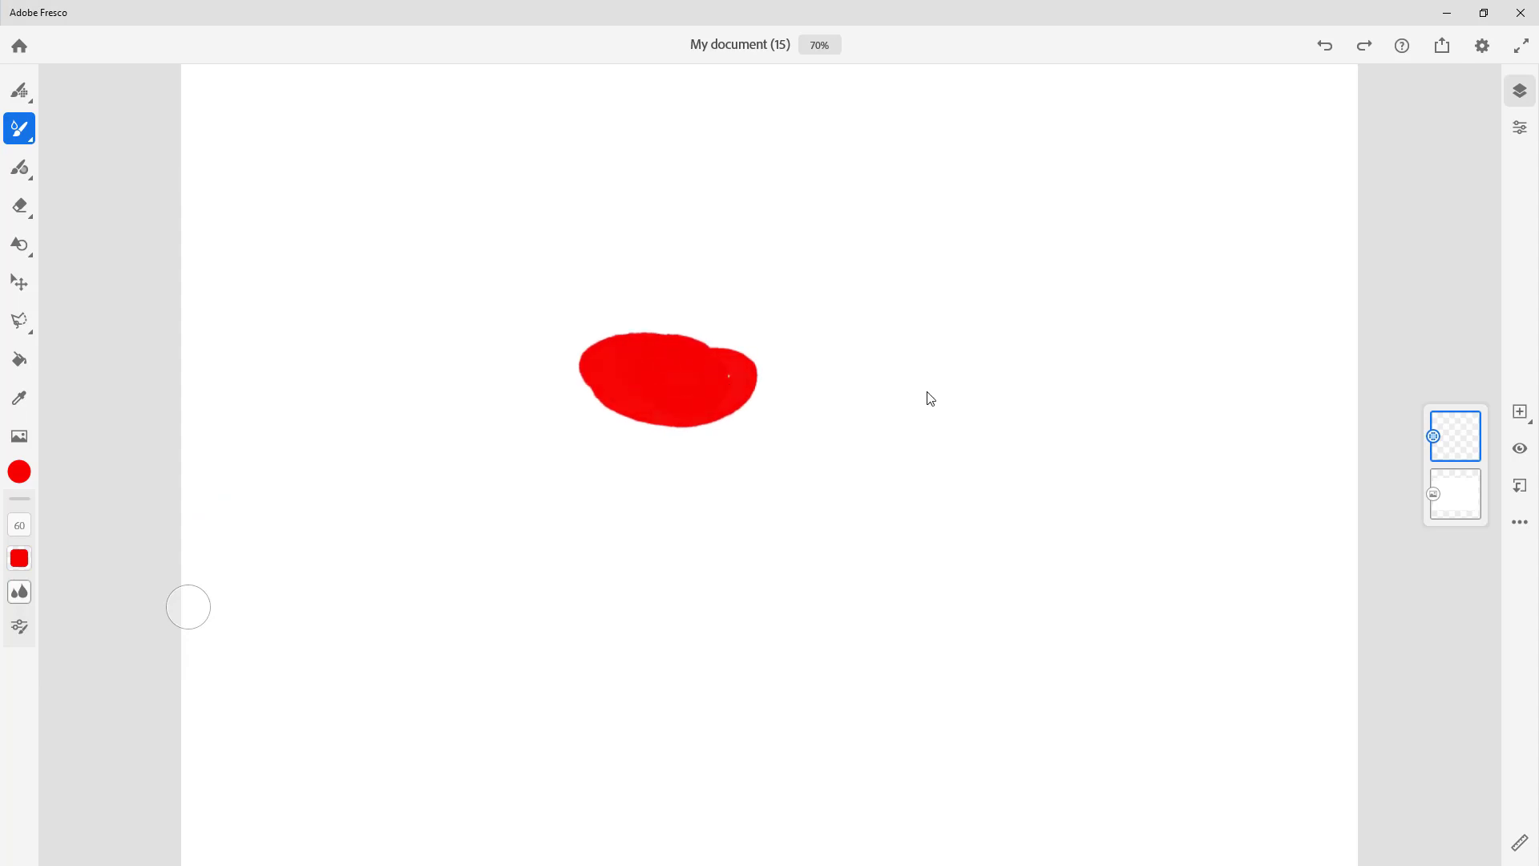
Step: On a new layer, paint a yellow blob overlapping the red one
click(1523, 414)
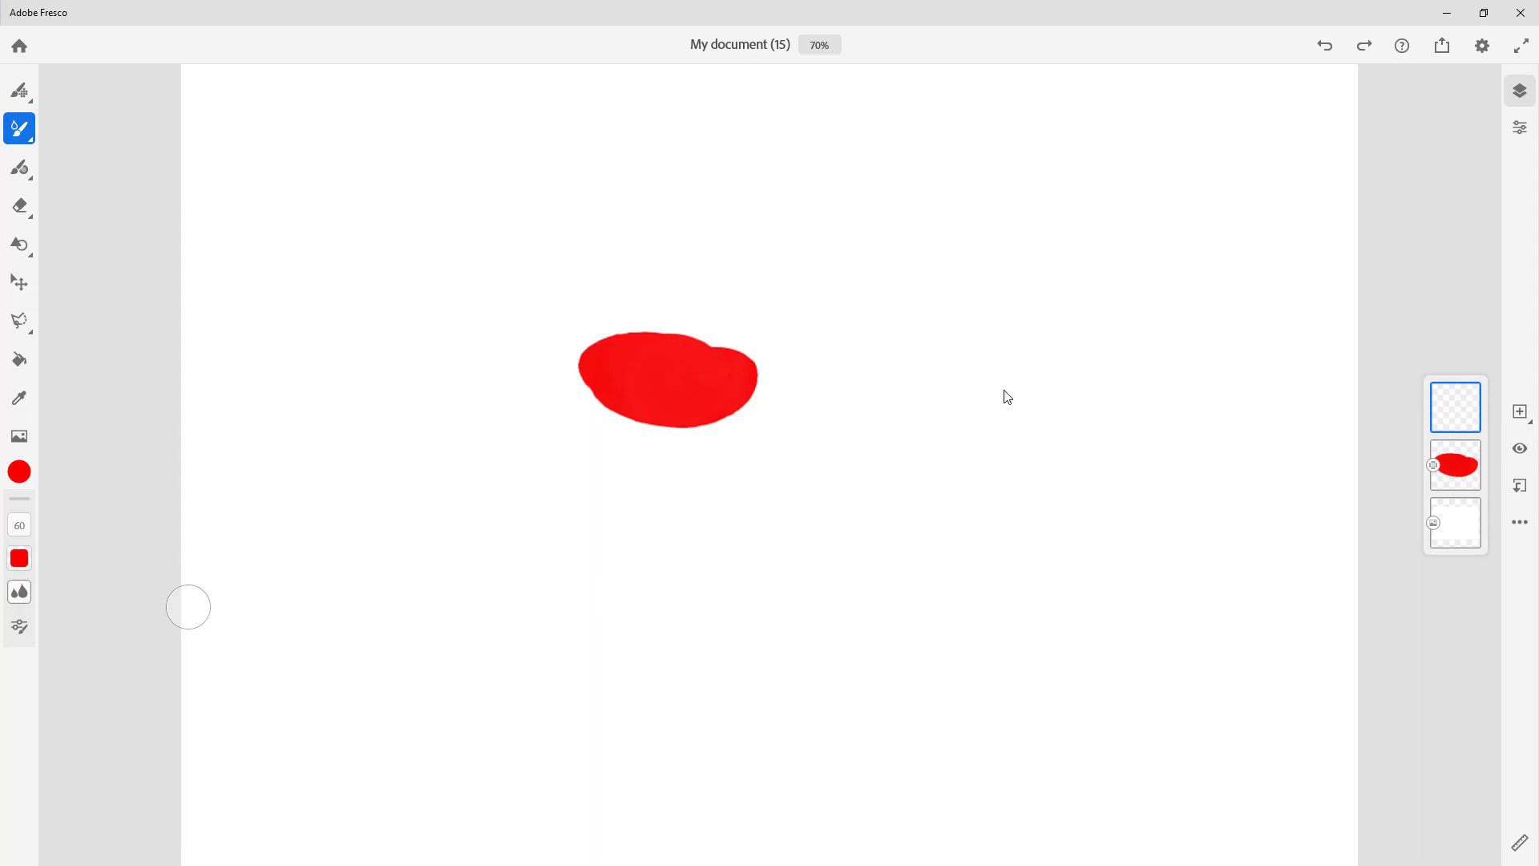
click(20, 472)
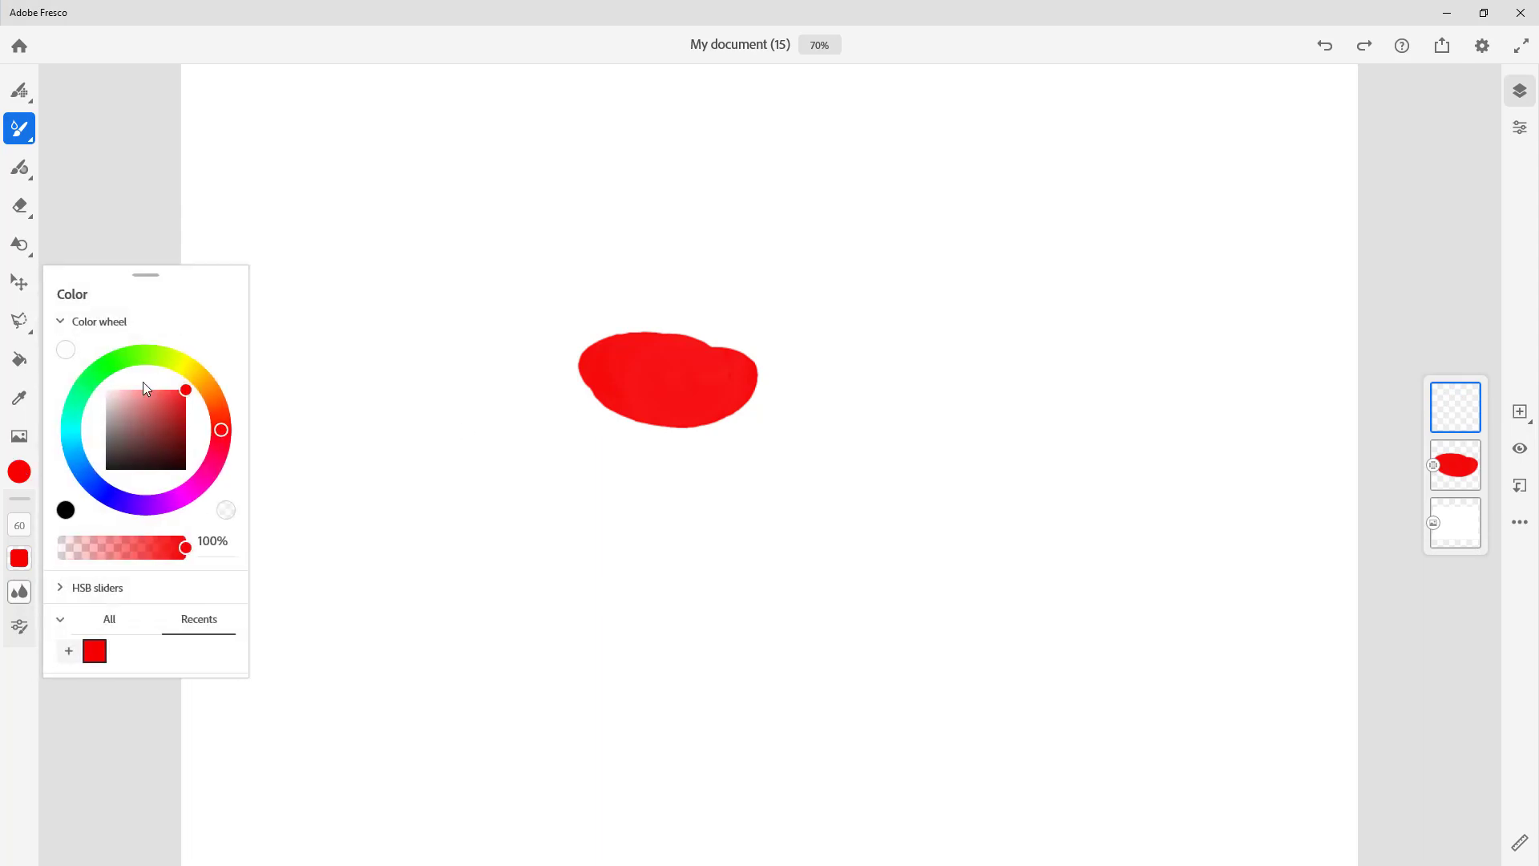
click(186, 365)
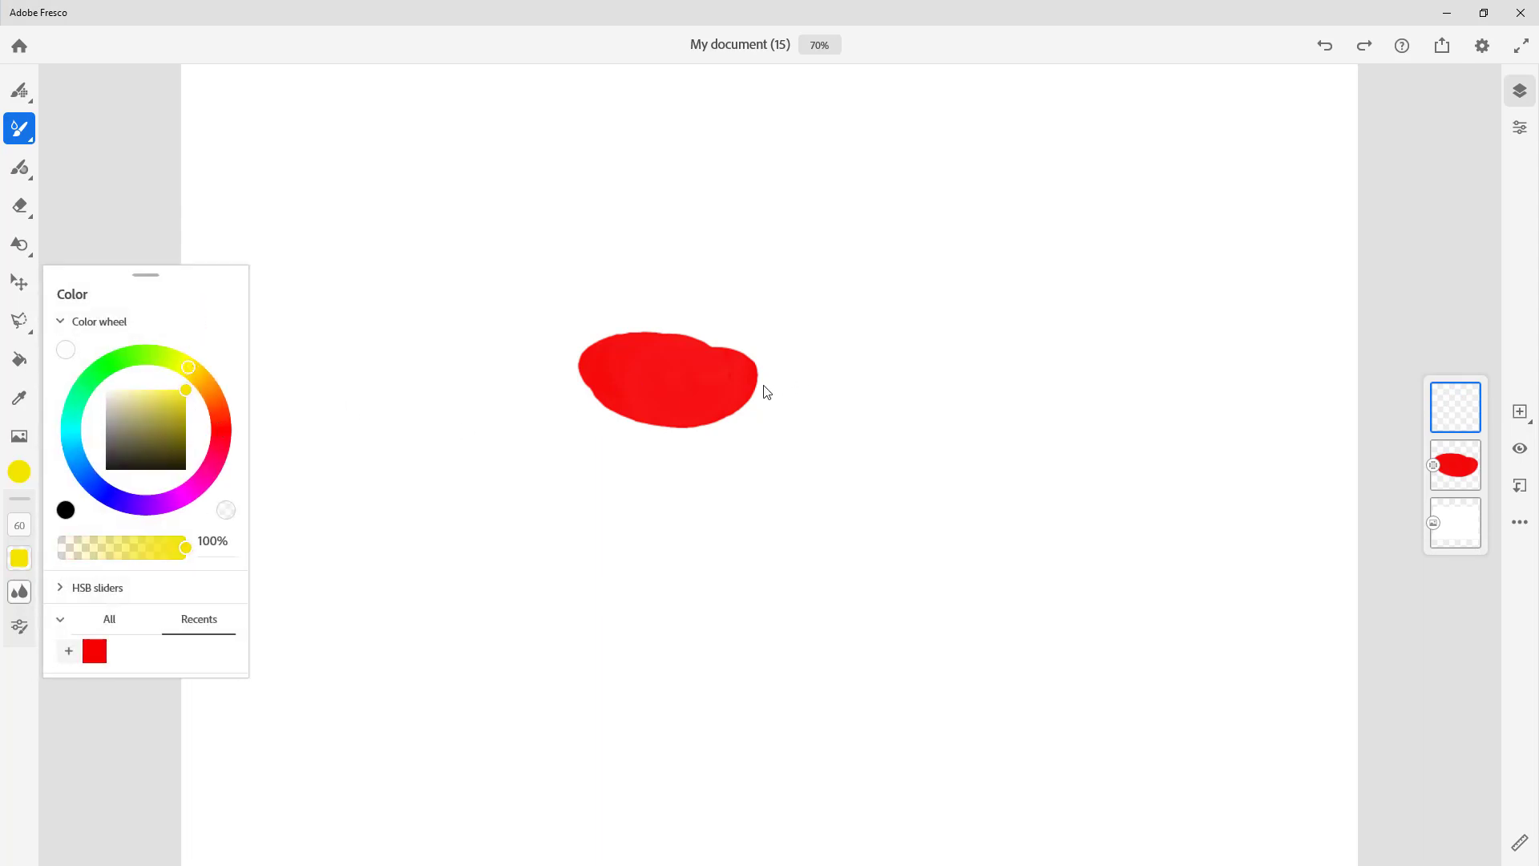
mouse_move(763, 393)
mouse_down()
mouse_move(770, 371)
mouse_move(842, 395)
mouse_move(826, 374)
mouse_up()
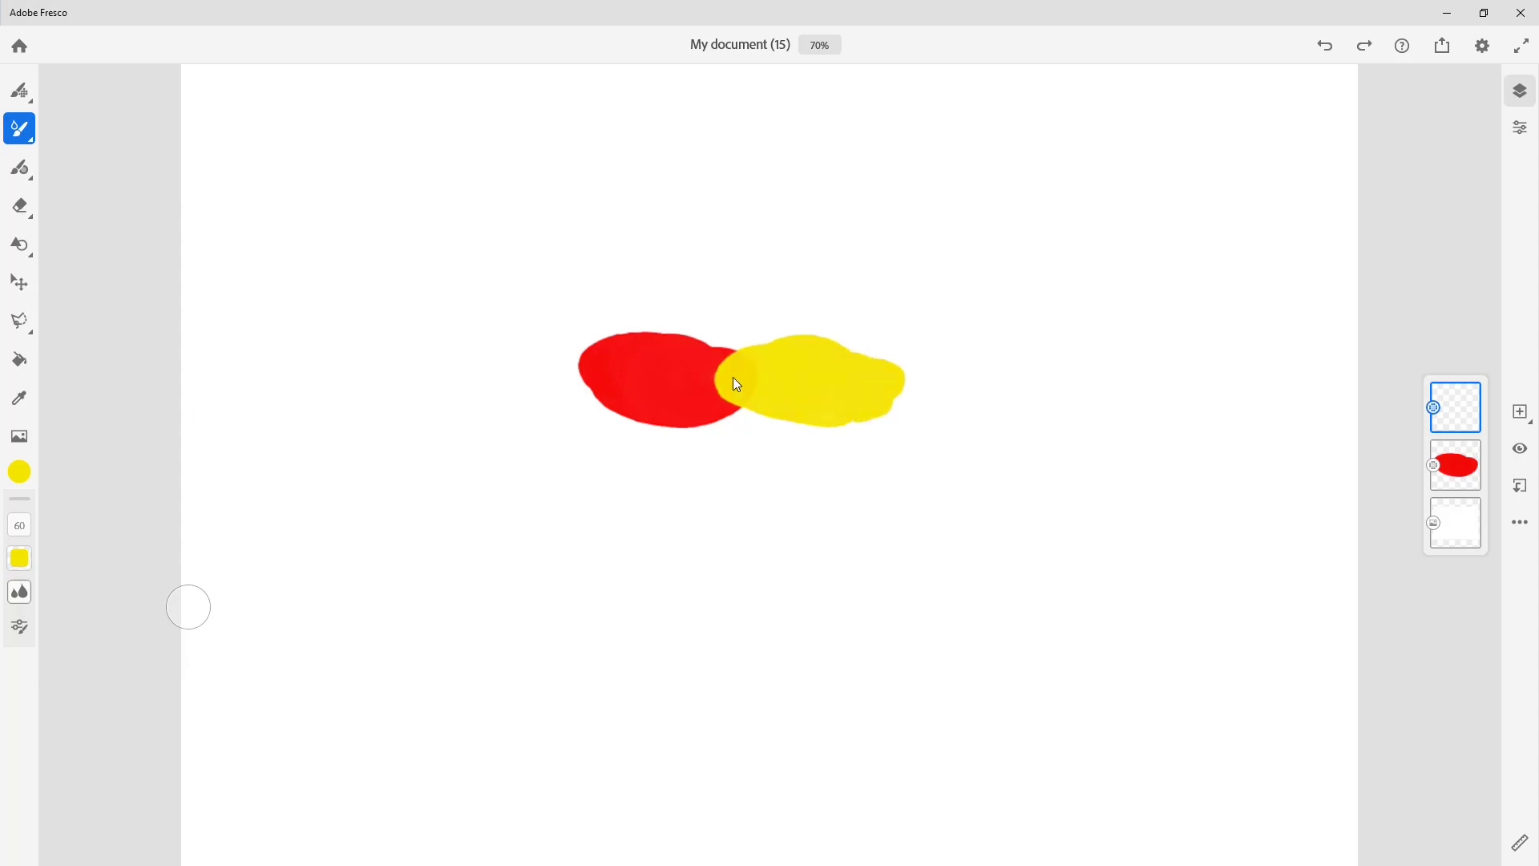
Step: On another new layer, paint a green blob below the red and yellow ones
click(1521, 411)
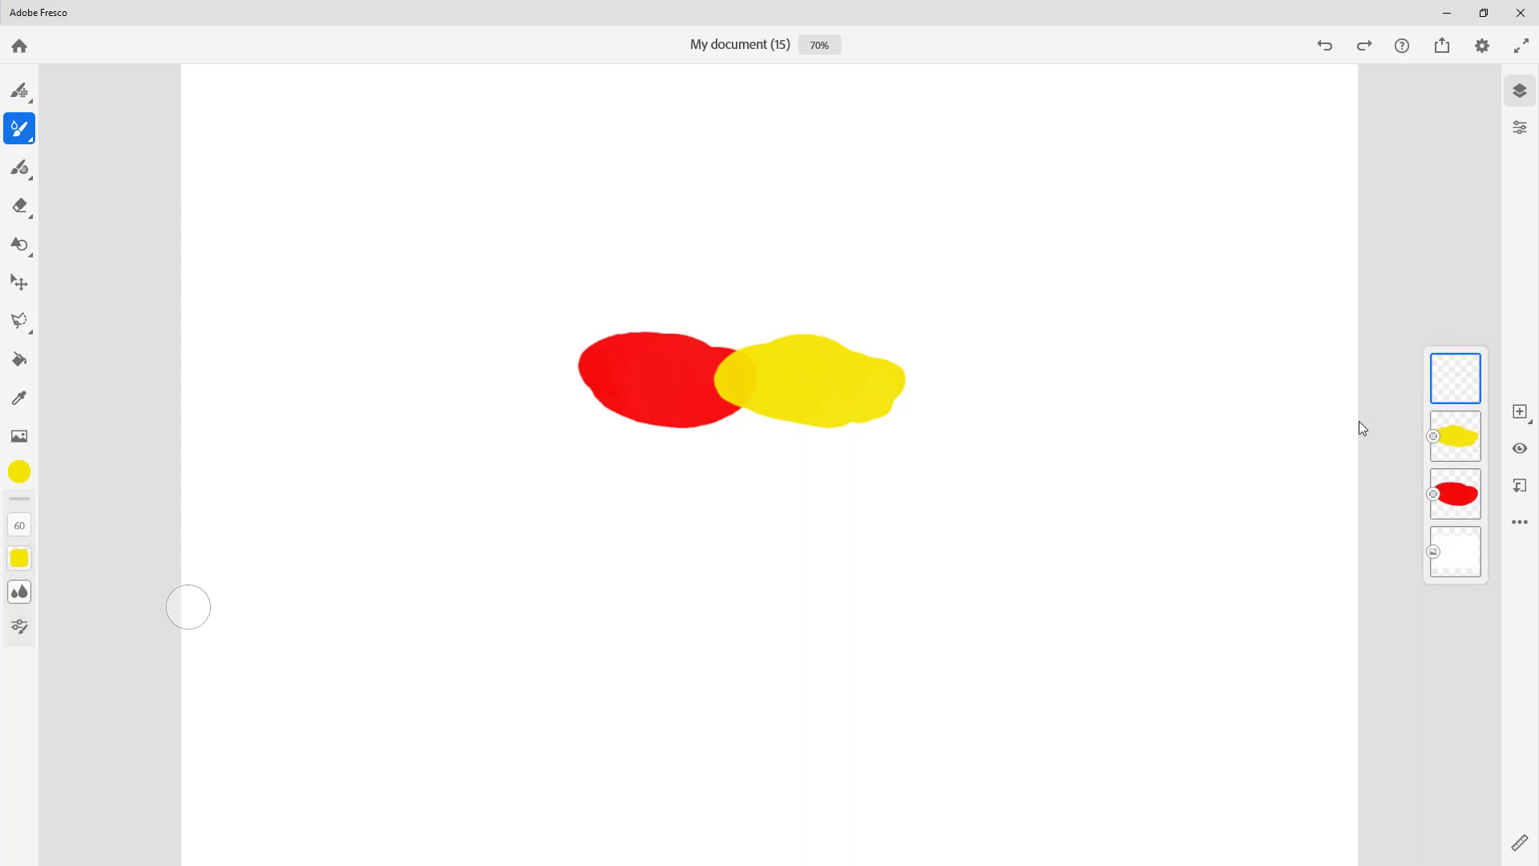
click(19, 472)
click(123, 361)
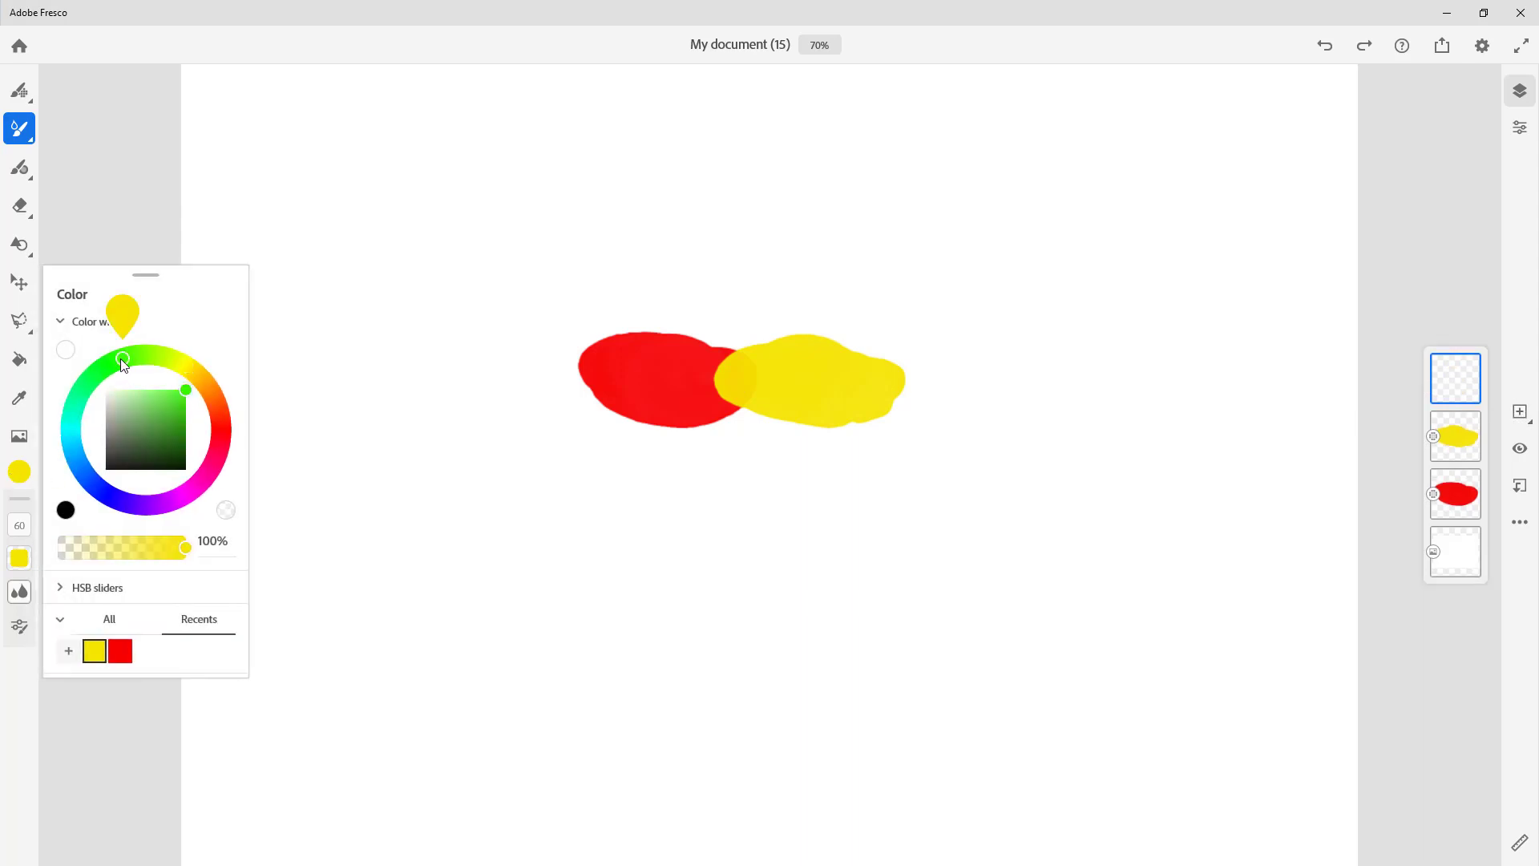
mouse_move(685, 473)
mouse_down()
mouse_move(753, 431)
mouse_move(642, 442)
mouse_move(754, 461)
mouse_move(724, 463)
mouse_move(733, 413)
mouse_move(714, 455)
mouse_move(765, 405)
mouse_move(693, 447)
mouse_move(723, 459)
mouse_move(683, 433)
mouse_up()
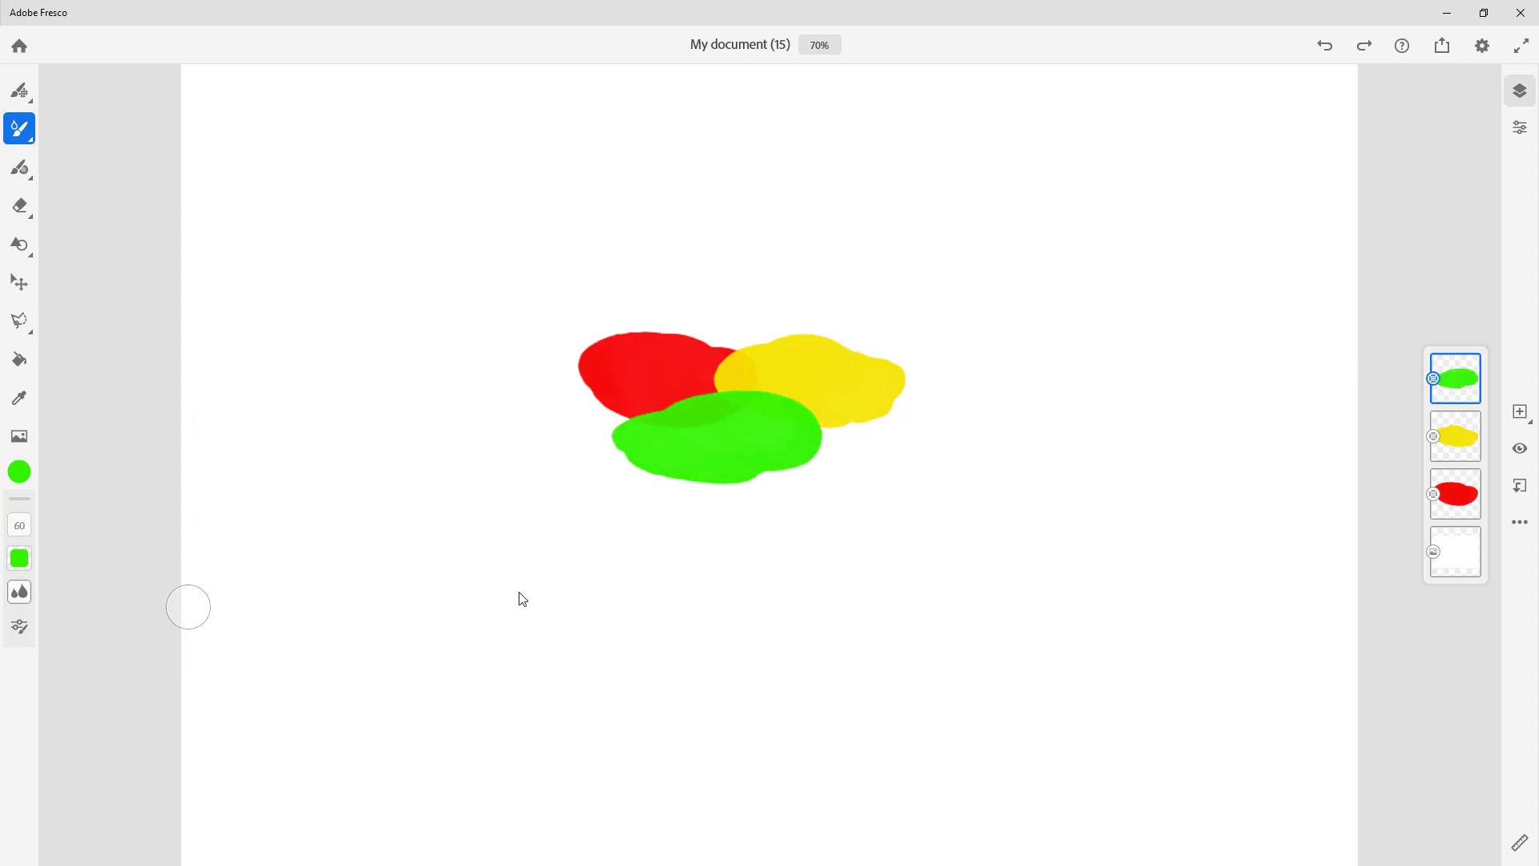
Step: Transform the green layer to shift its blob, then move the yellow blob right and tilt it
click(19, 285)
drag(662, 424, 770, 433)
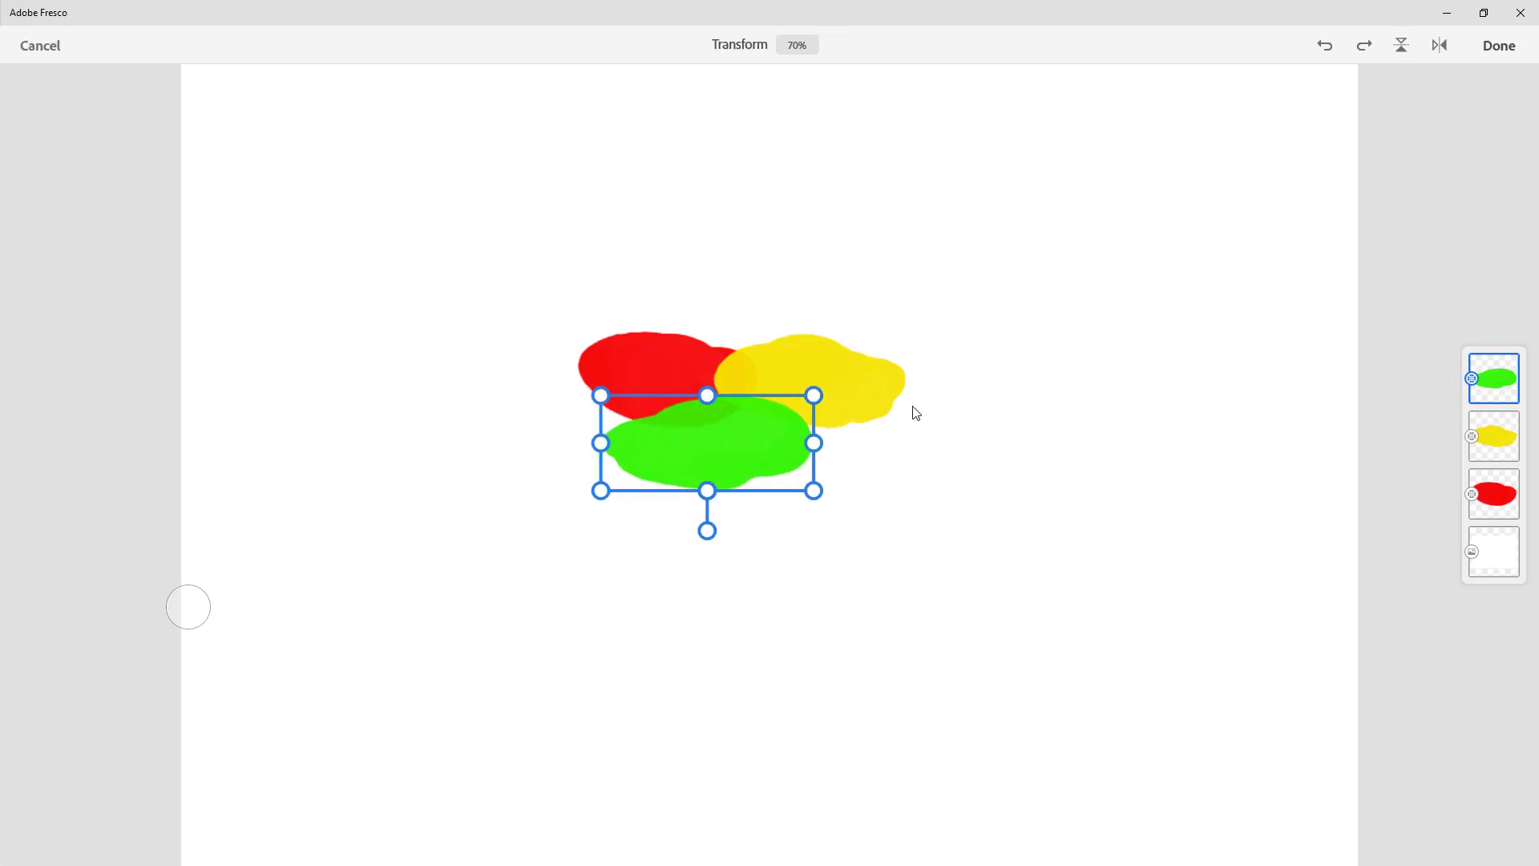
click(1507, 438)
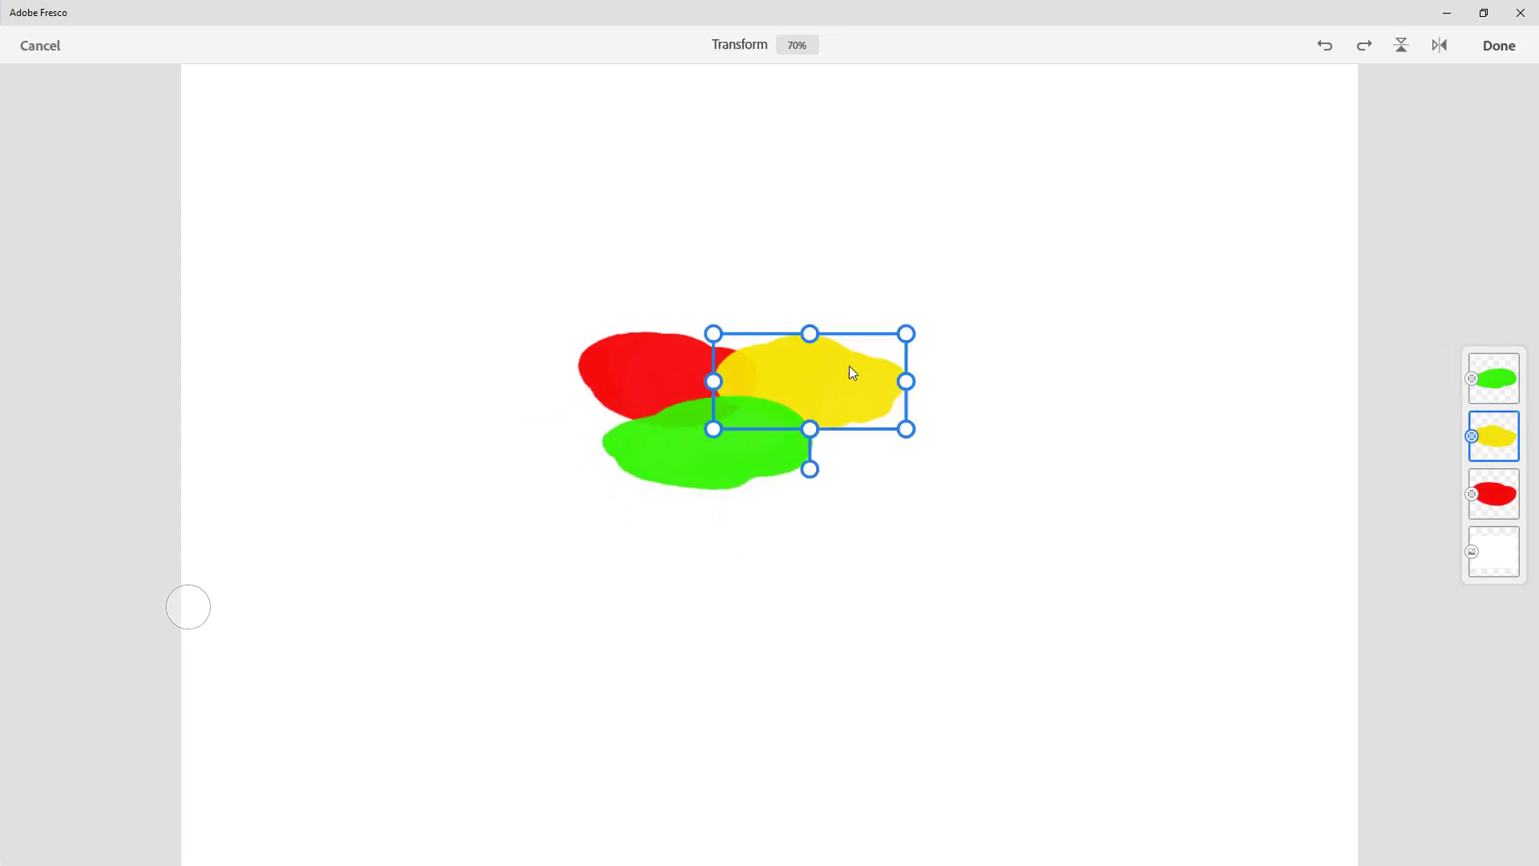
drag(852, 368, 865, 373)
drag(820, 473, 834, 473)
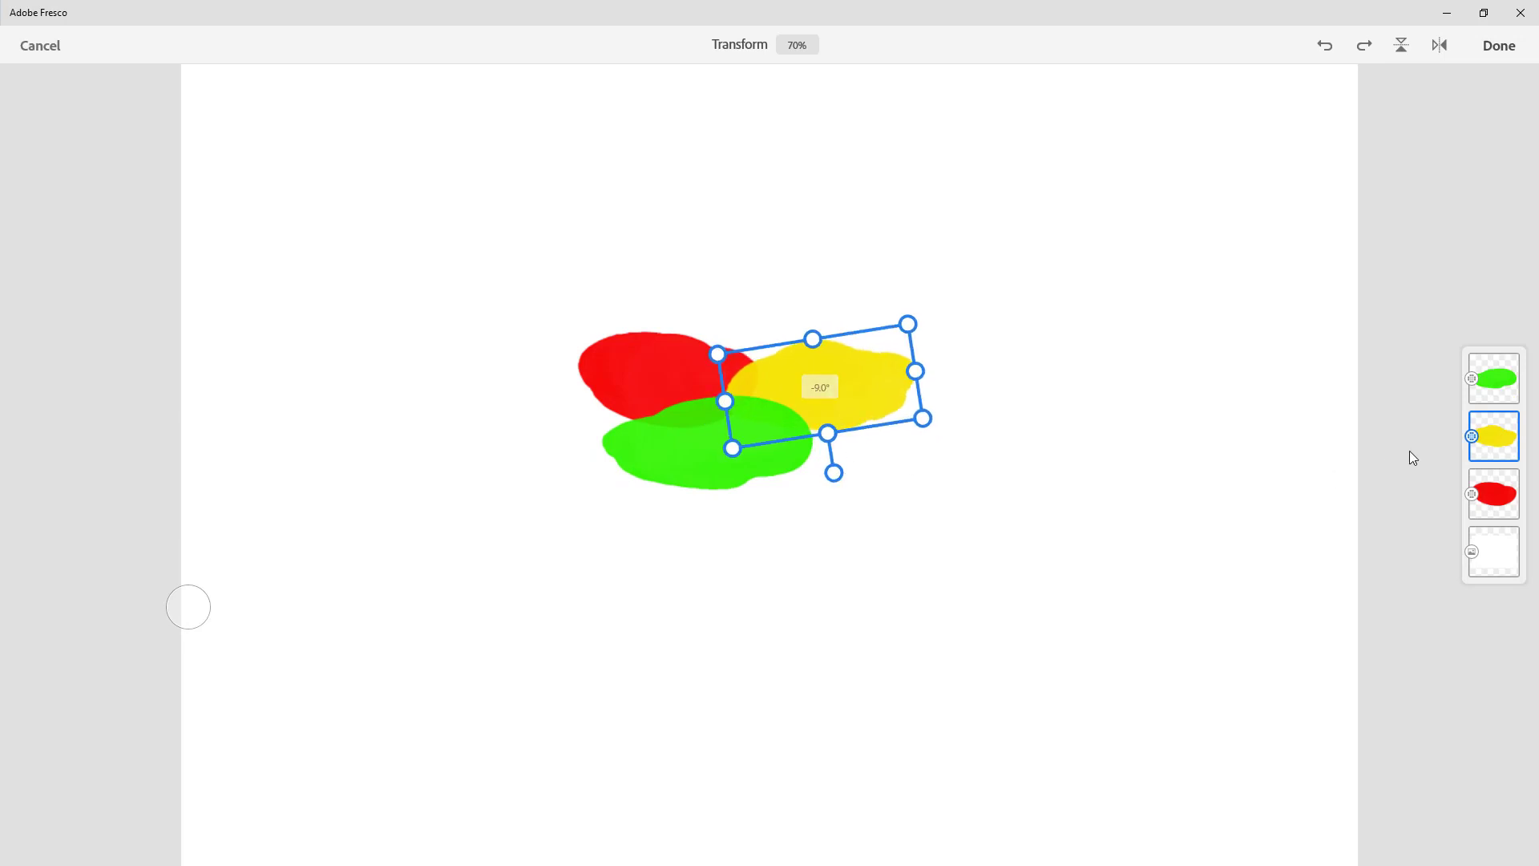
click(1493, 48)
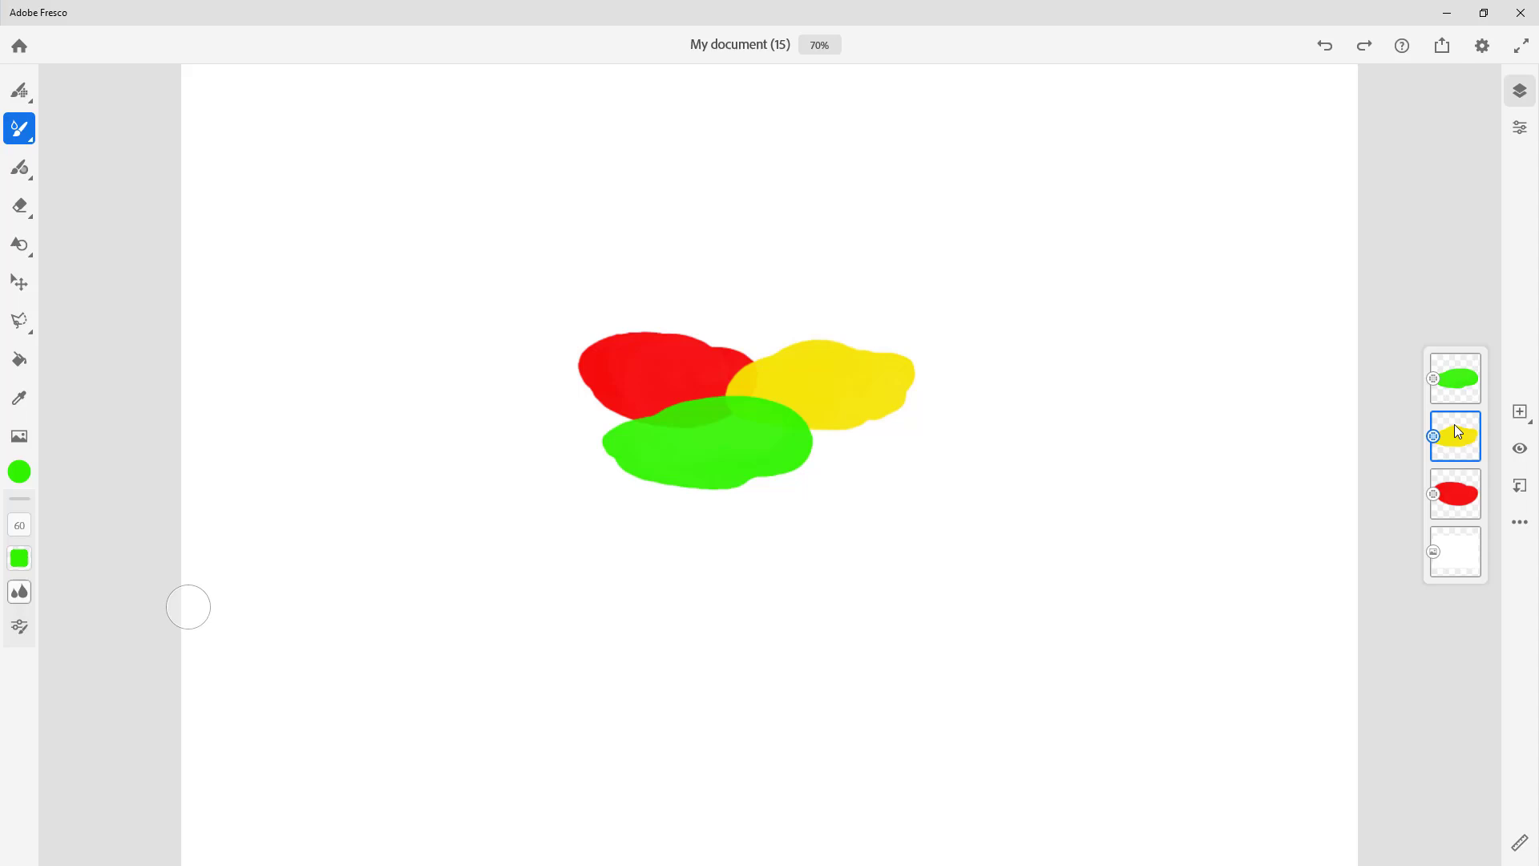
Step: Drag the red layer's thumbnail onto the yellow layer to group them
click(1455, 496)
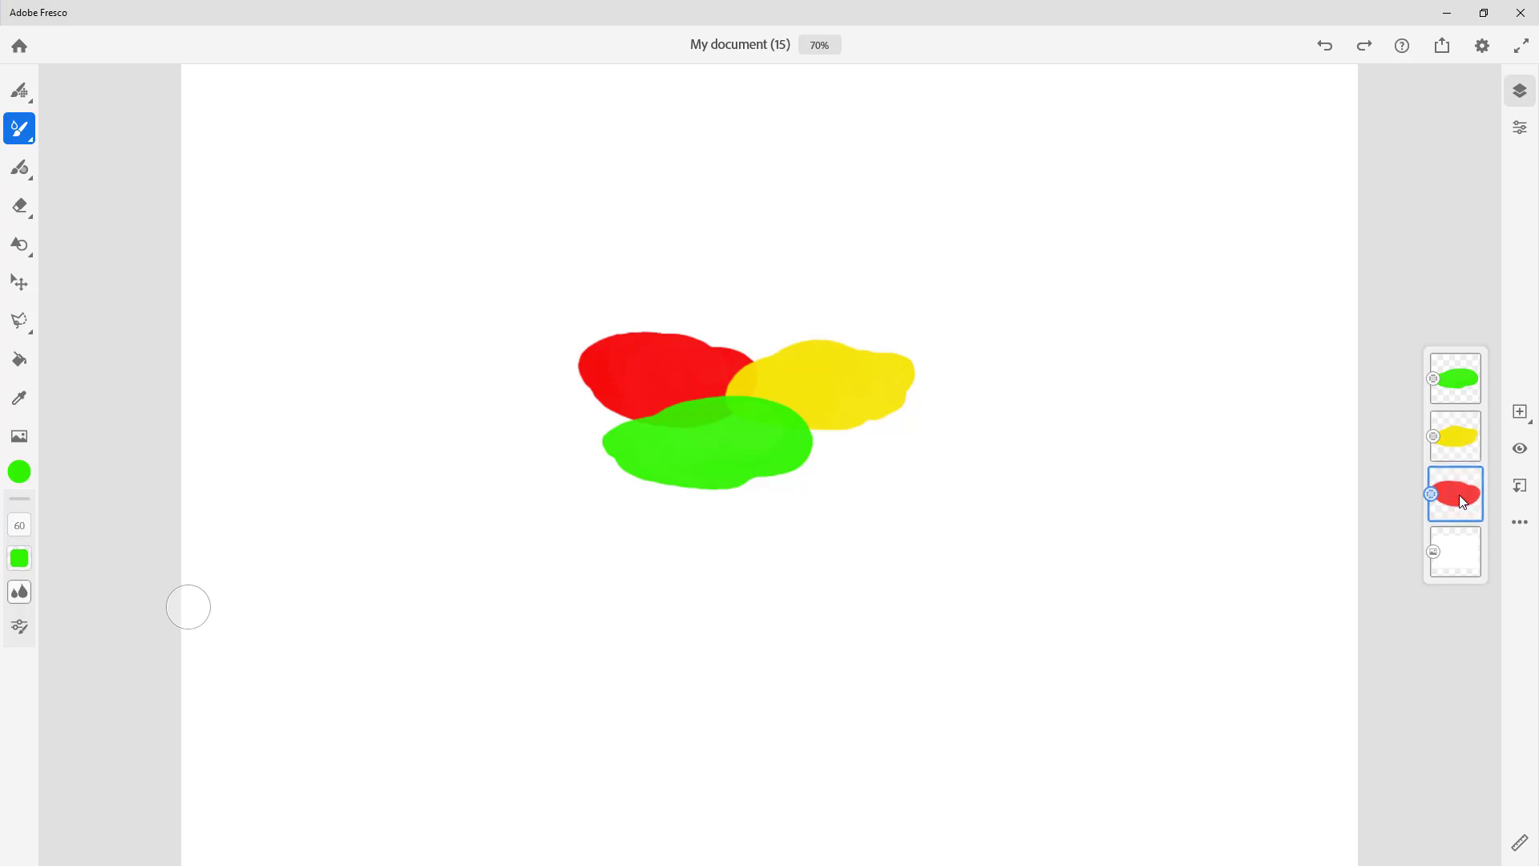
mouse_move(1460, 495)
mouse_down()
mouse_move(1464, 430)
mouse_move(1459, 526)
mouse_move(1461, 482)
mouse_up()
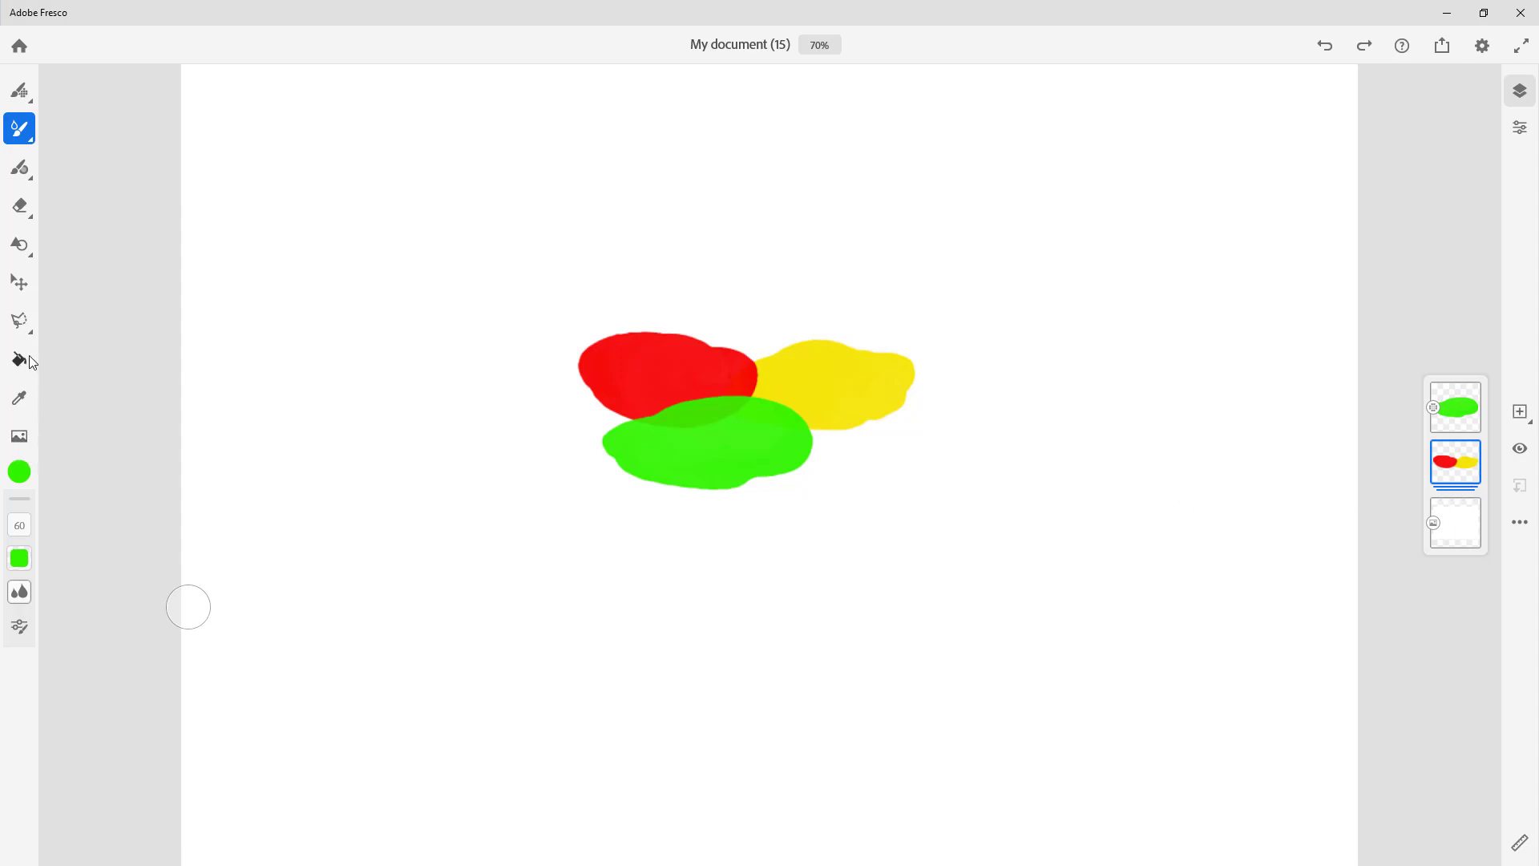
Step: Transform the red-and-yellow group: move left, enlarge from the top-right handle, rotate -5.1°
click(21, 286)
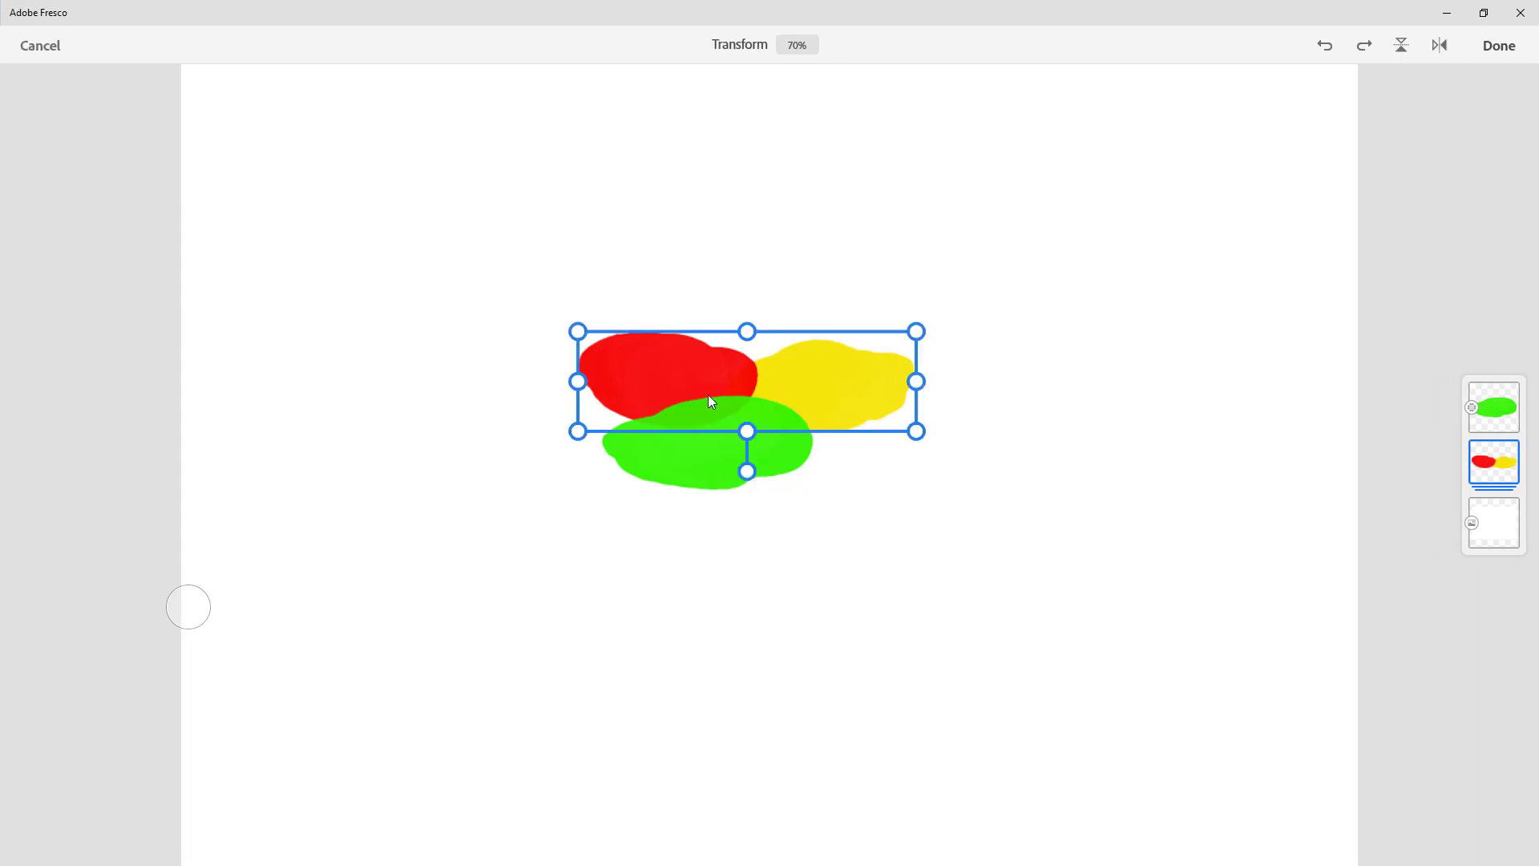
drag(710, 399, 645, 404)
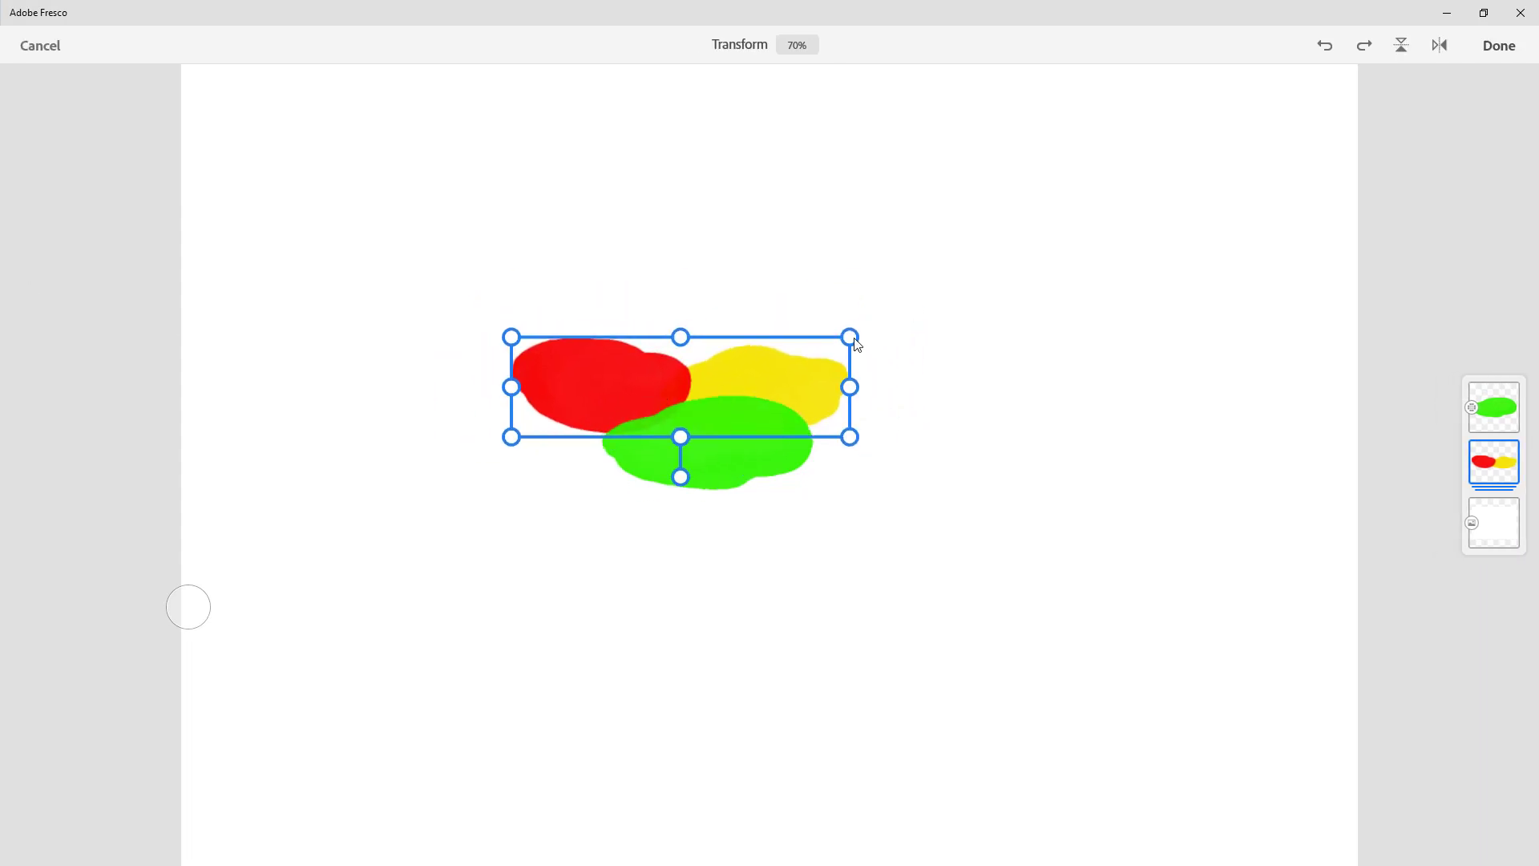
drag(857, 343, 896, 334)
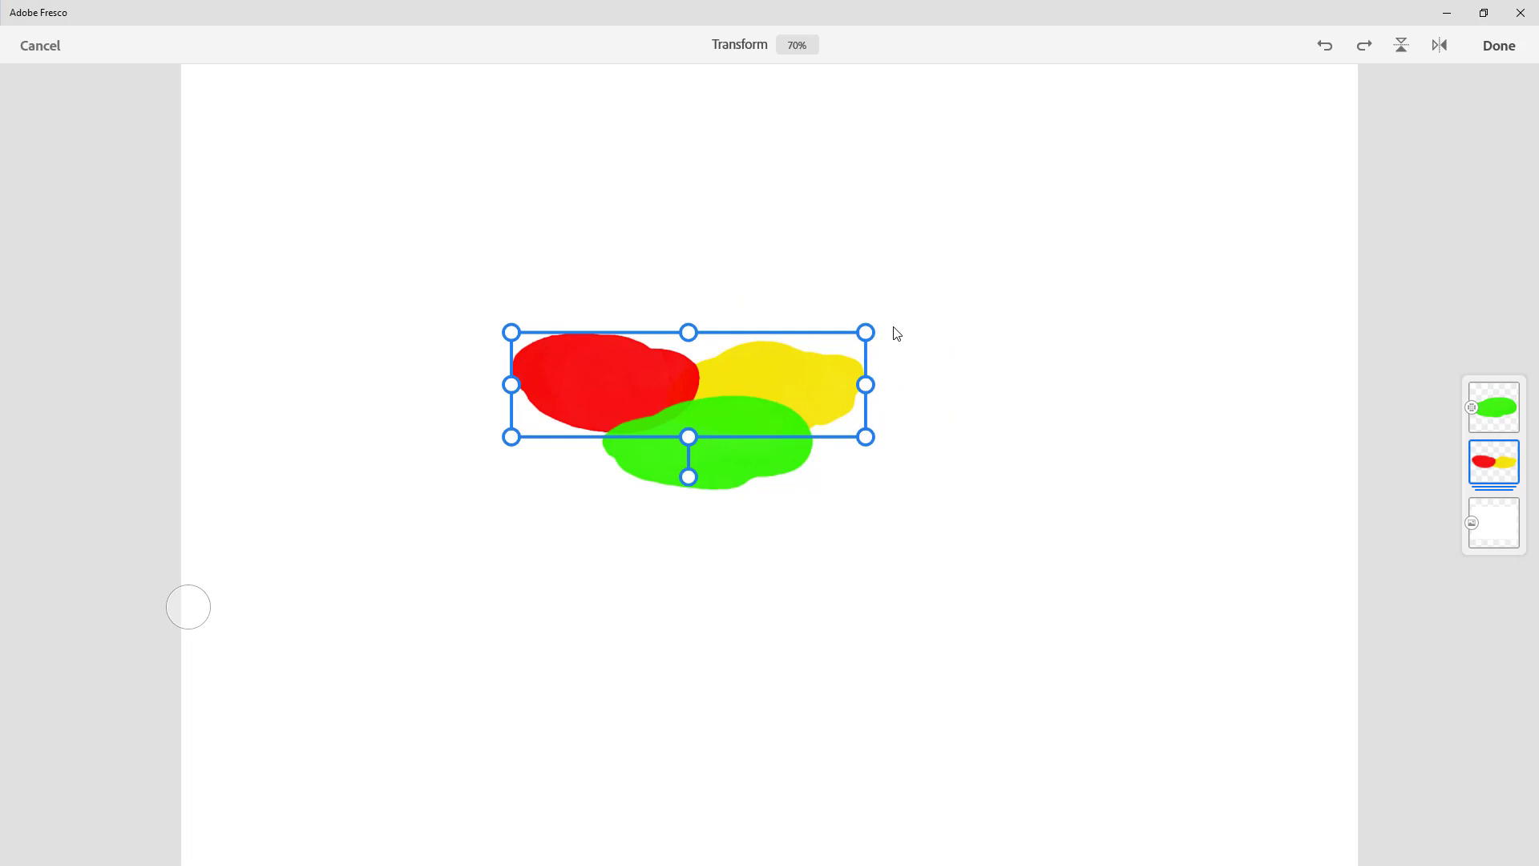
drag(714, 477, 722, 487)
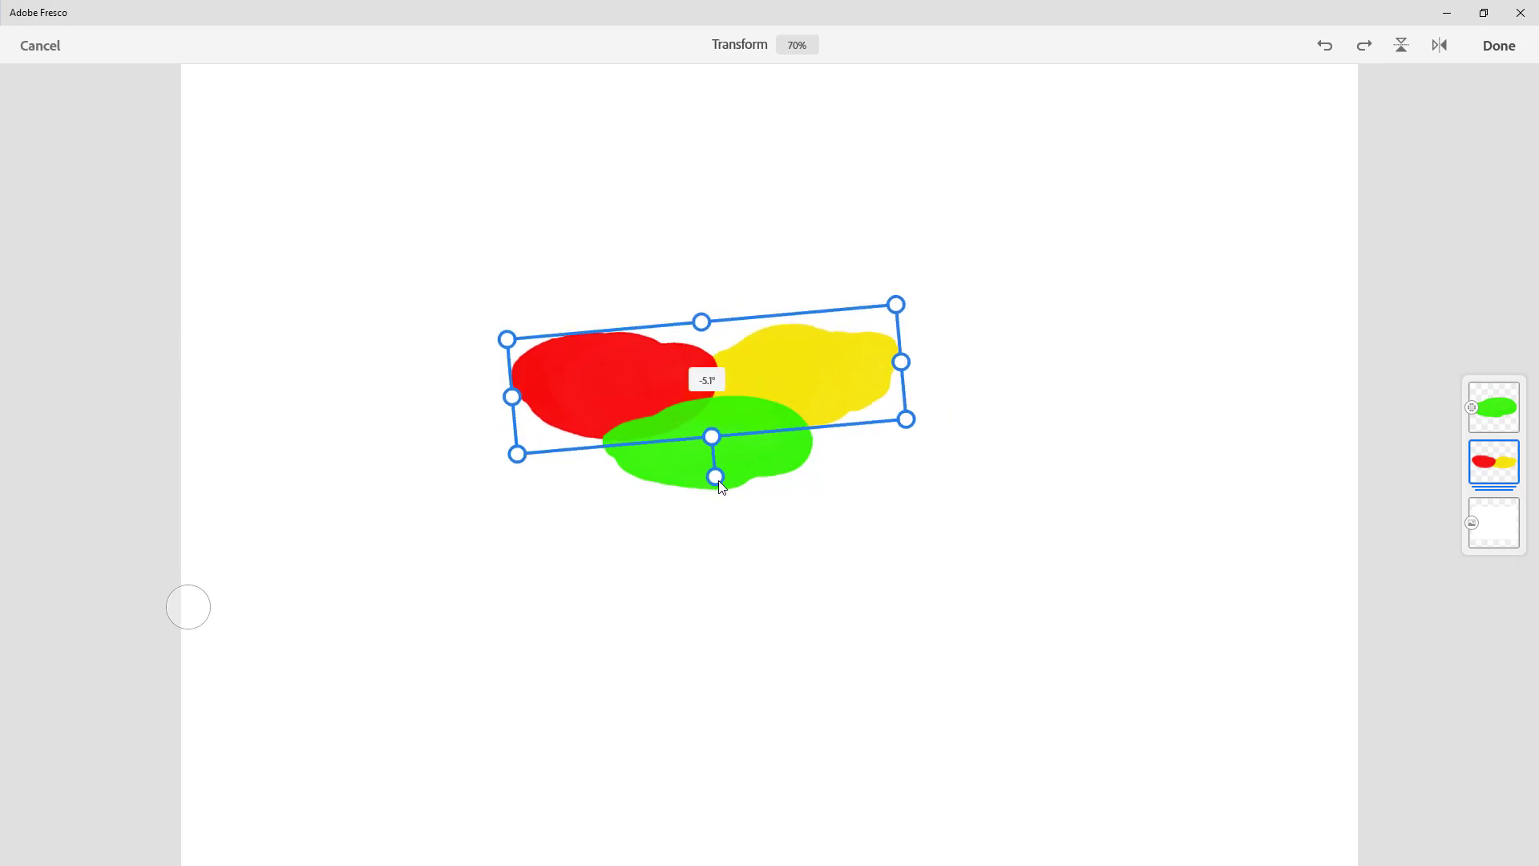
click(1514, 47)
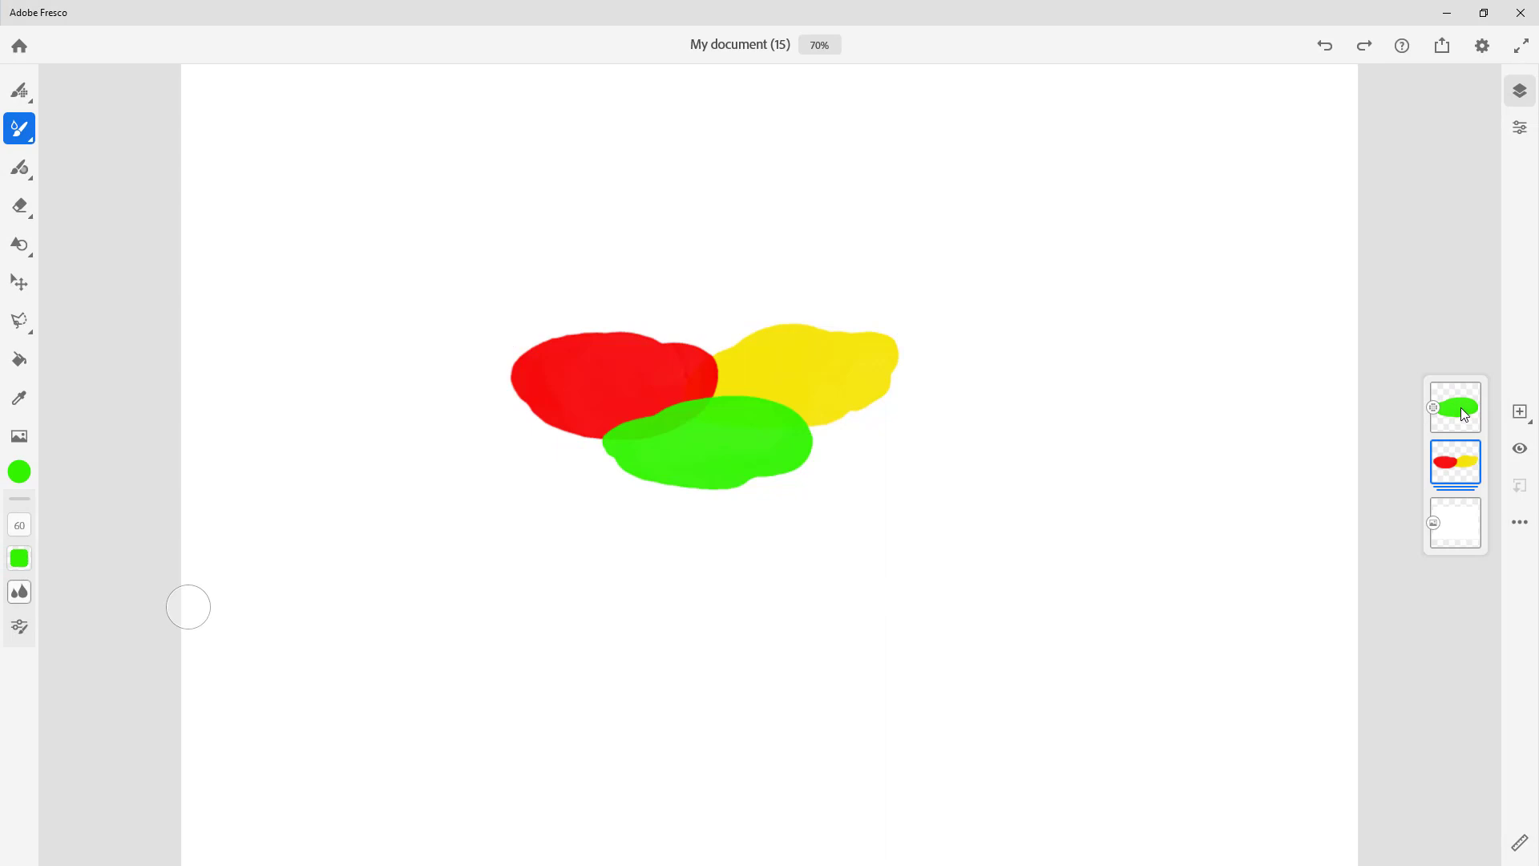
Step: Drag the green layer into the group, then pull the bottom handle down to stretch all blobs taller
drag(1463, 414, 1458, 446)
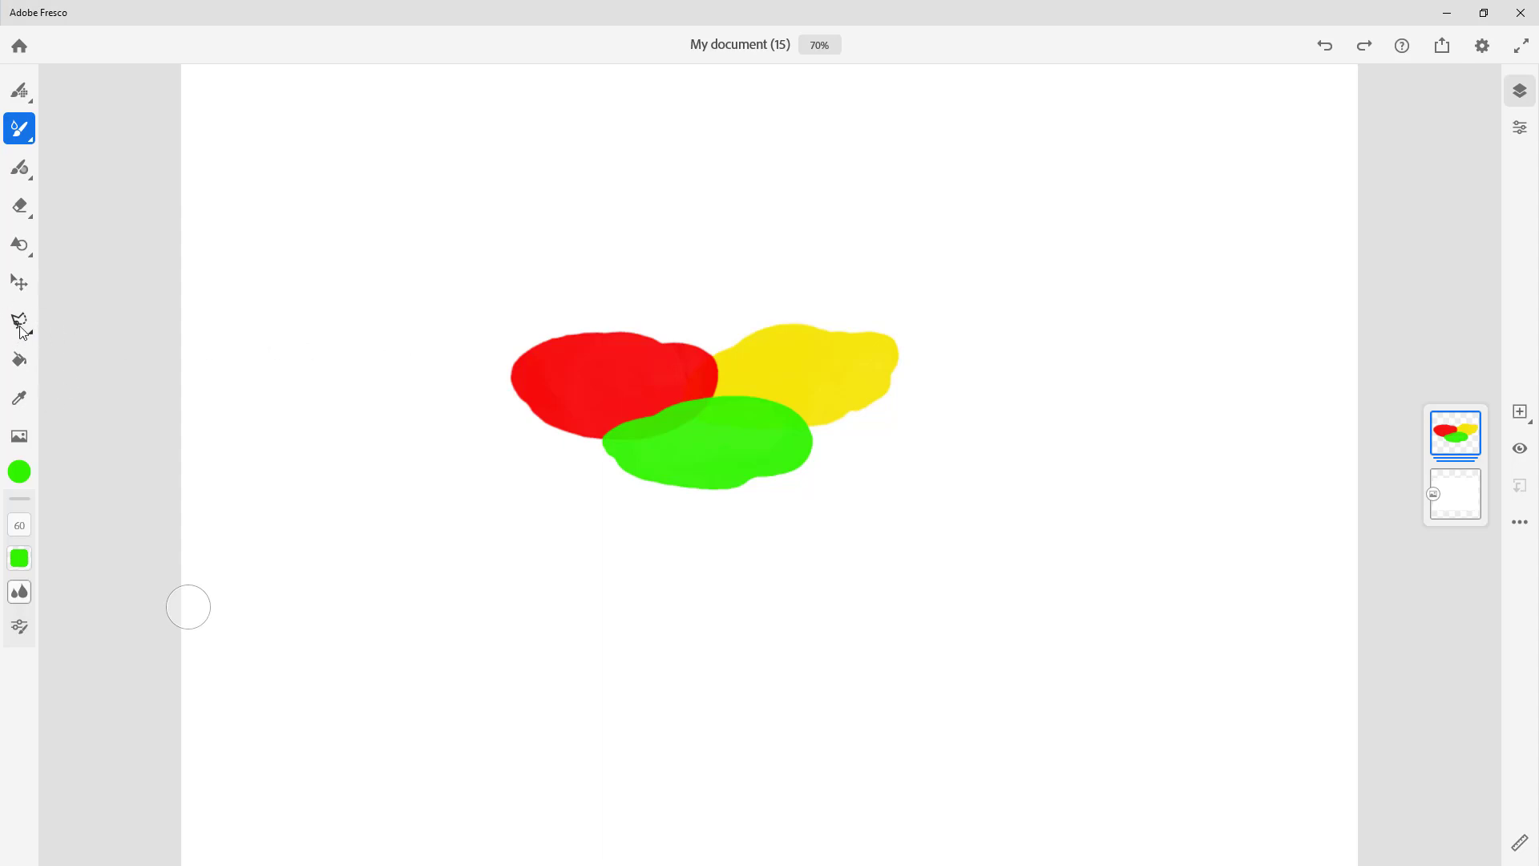
click(19, 283)
drag(728, 357, 743, 444)
drag(694, 498, 694, 526)
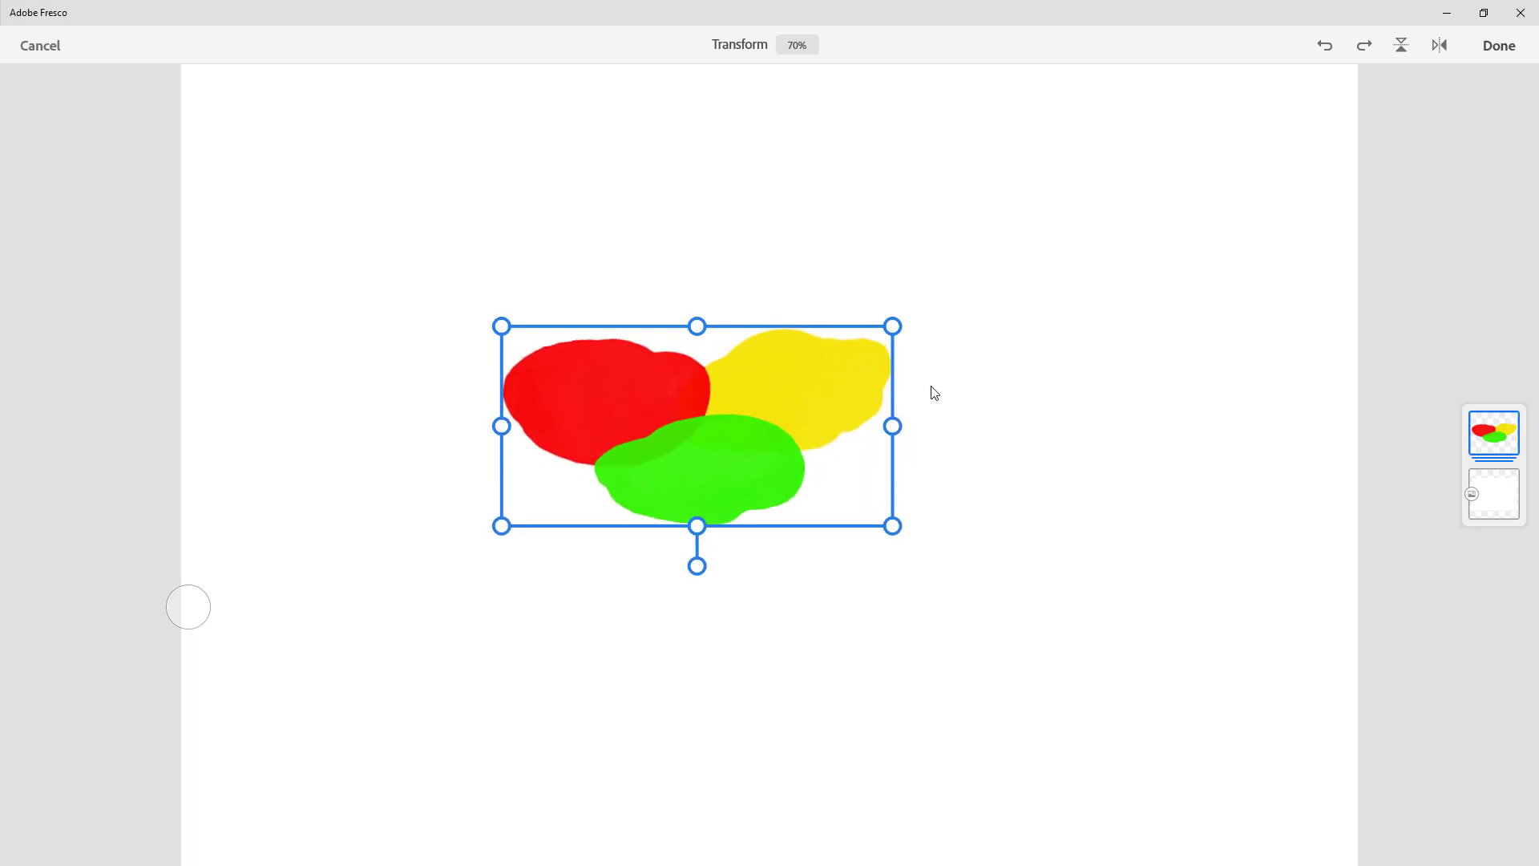
click(1493, 50)
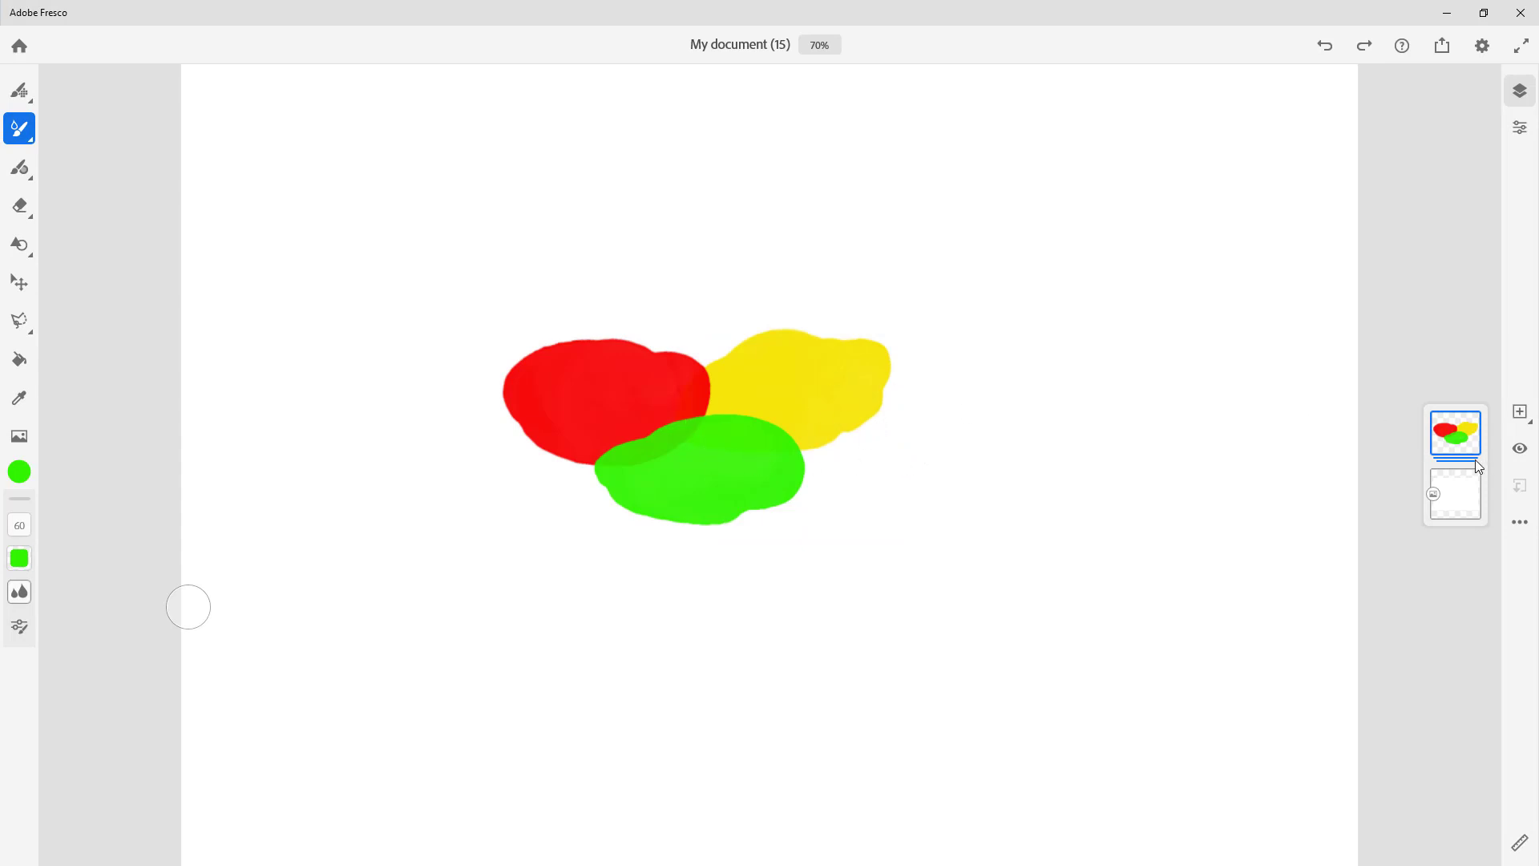
Step: Choose Ungroup layers from the layer group's context menu
right_click(1456, 436)
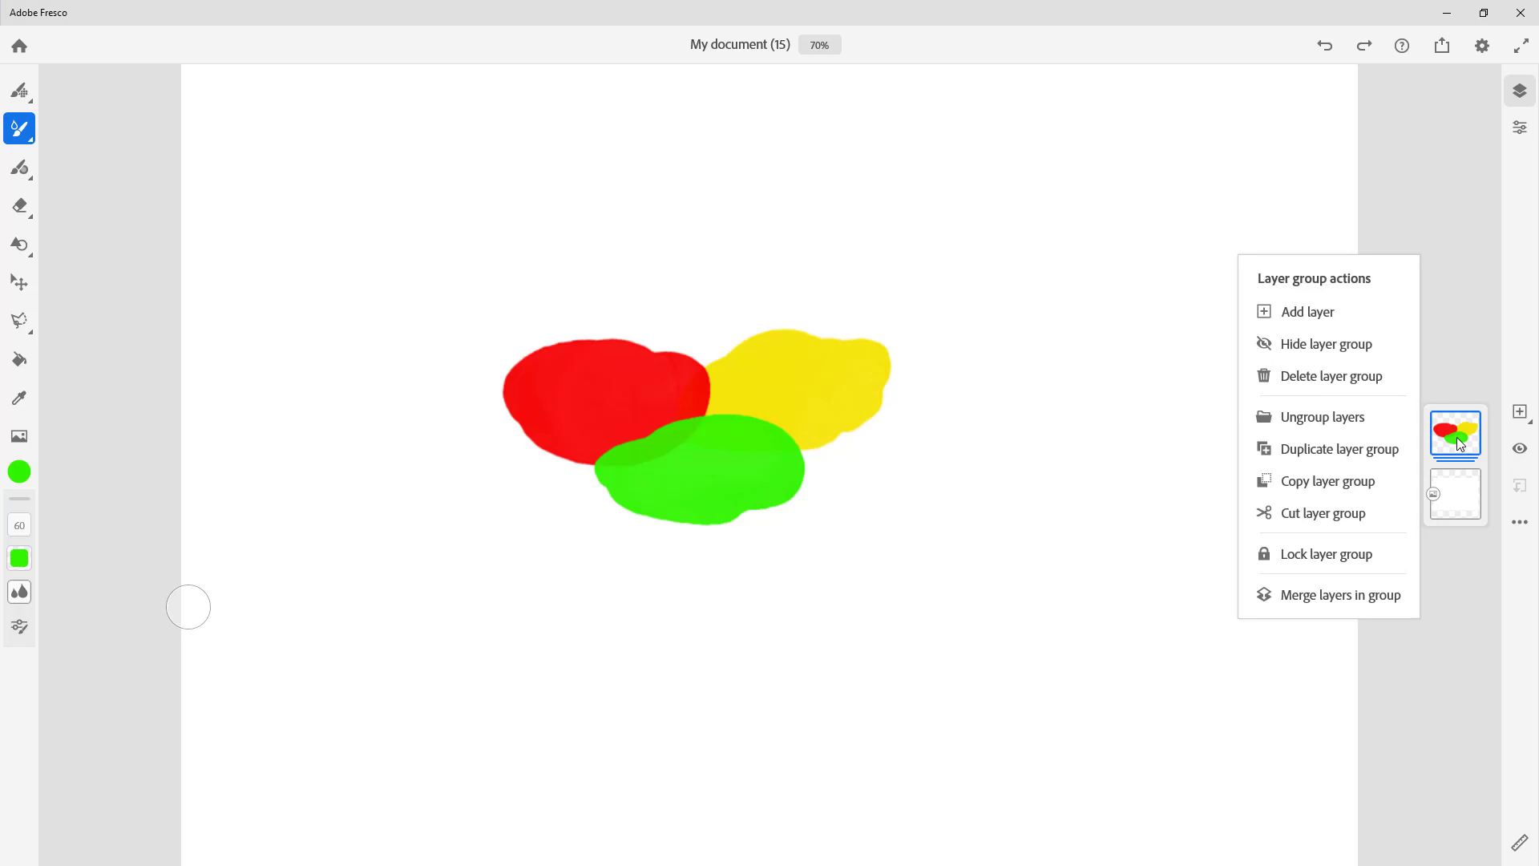
click(1318, 423)
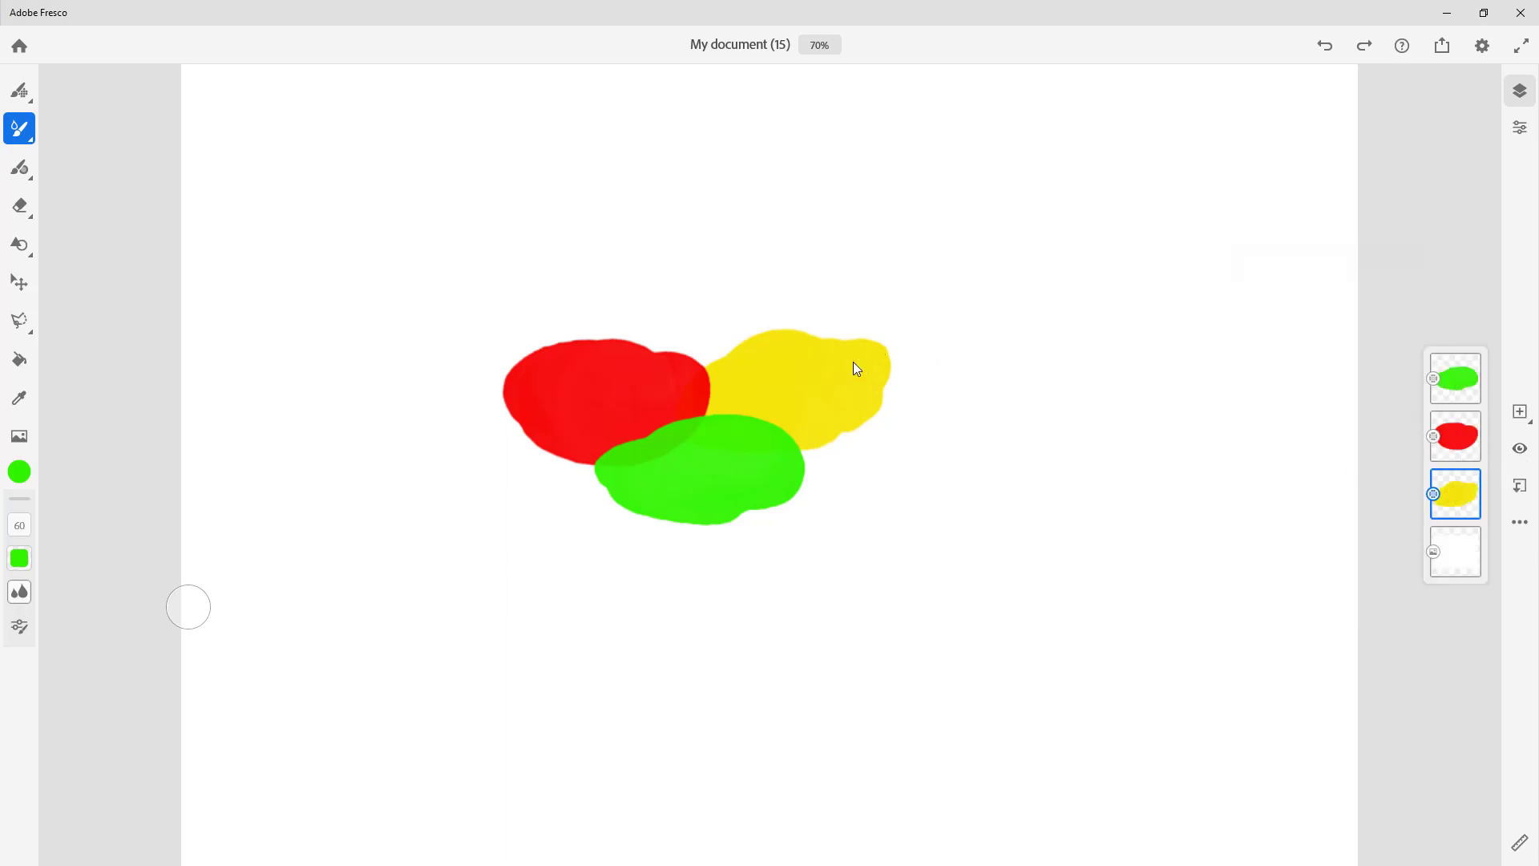
Step: Transform the layers in turn, raising the yellow blob and moving the green blob up and right
click(21, 286)
mouse_move(823, 391)
mouse_down()
mouse_move(922, 371)
mouse_move(818, 385)
mouse_up()
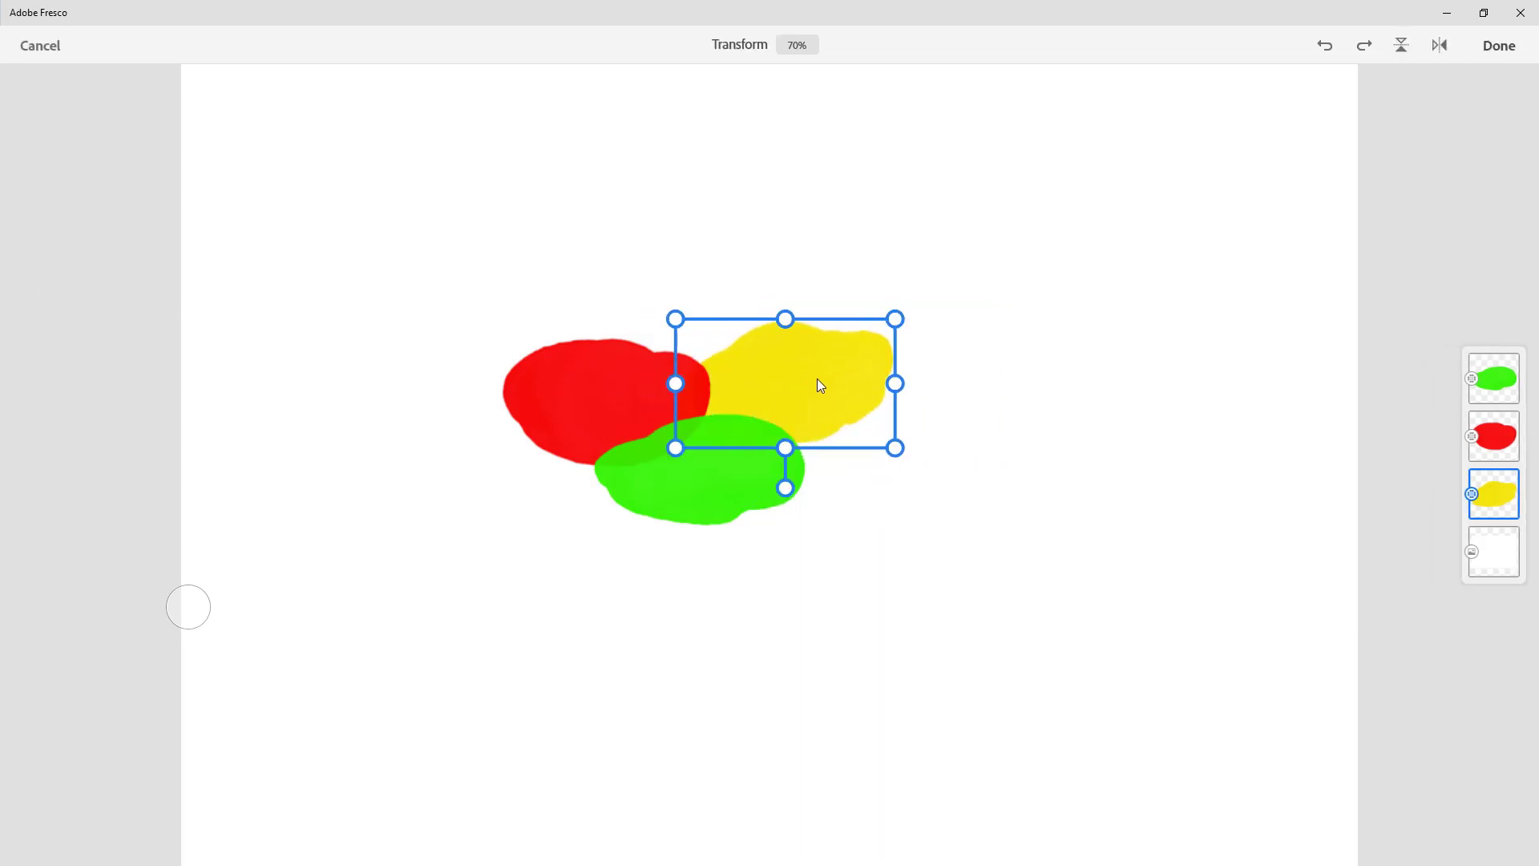
click(1499, 437)
drag(657, 402, 742, 405)
click(1485, 363)
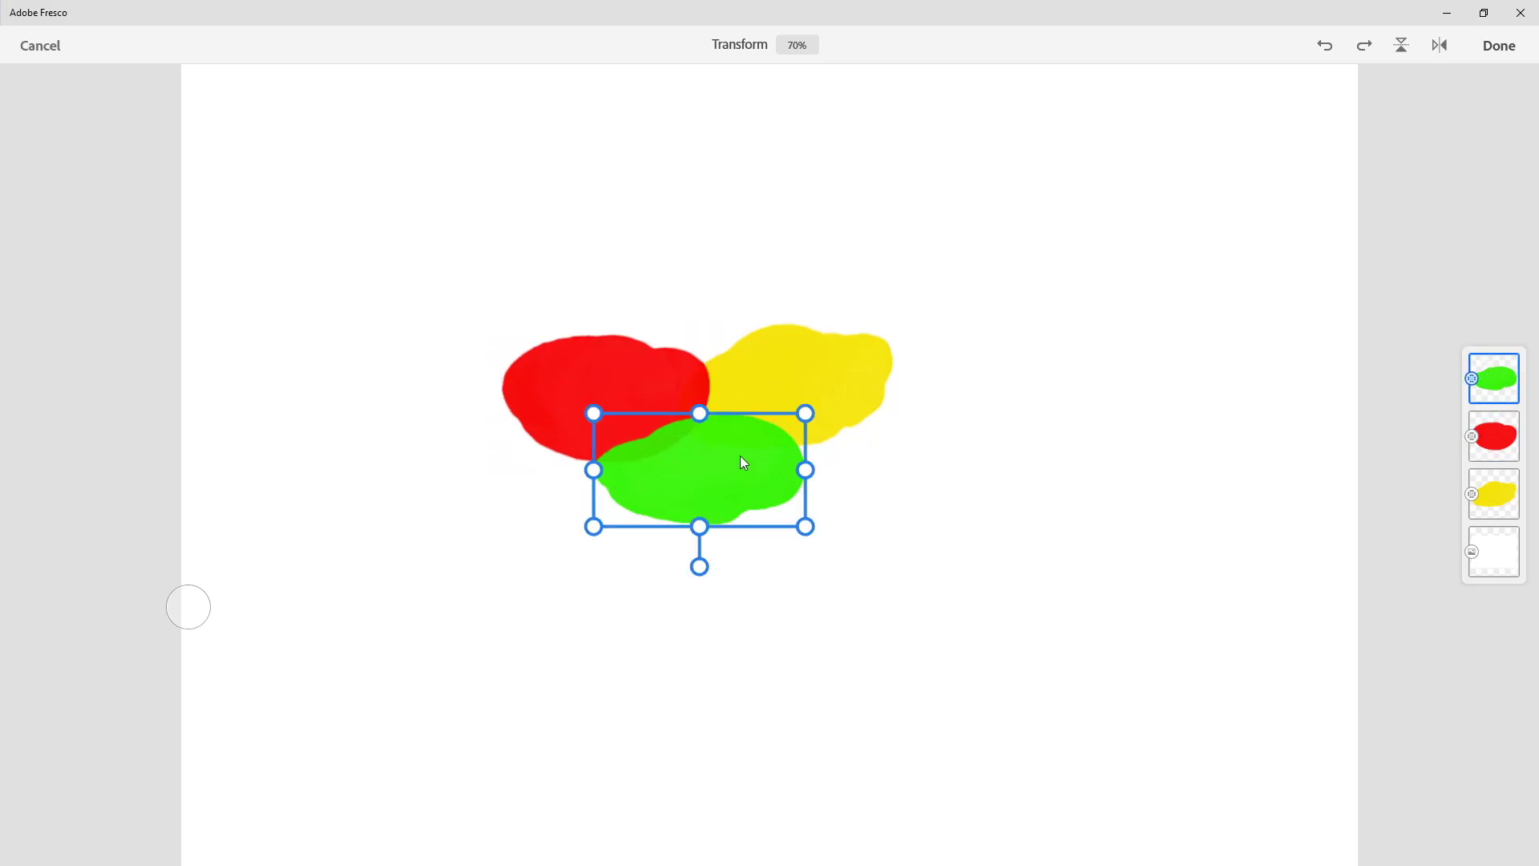
drag(742, 461, 770, 454)
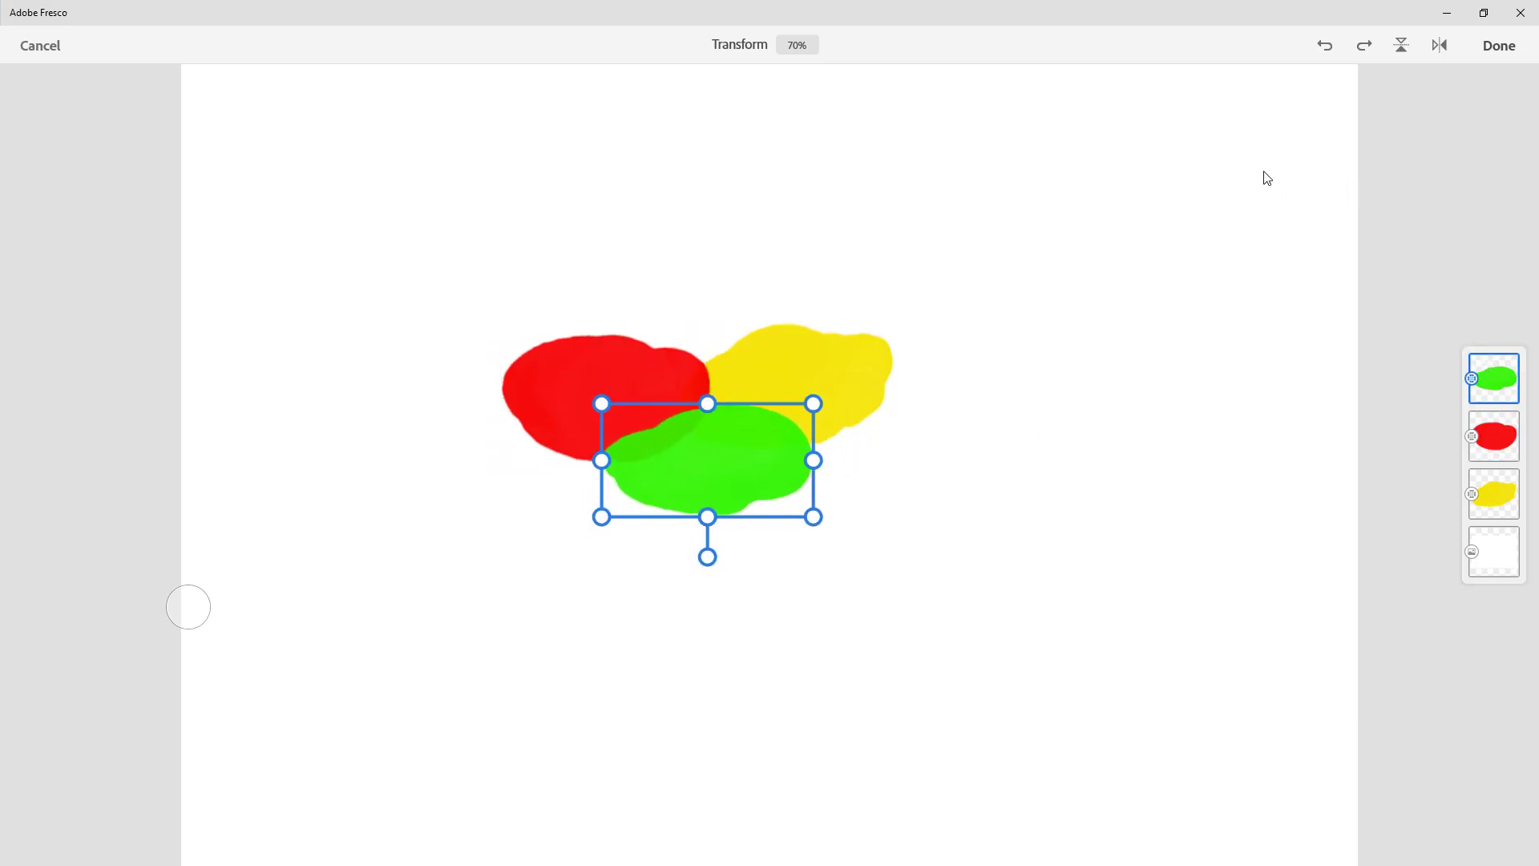
click(1498, 50)
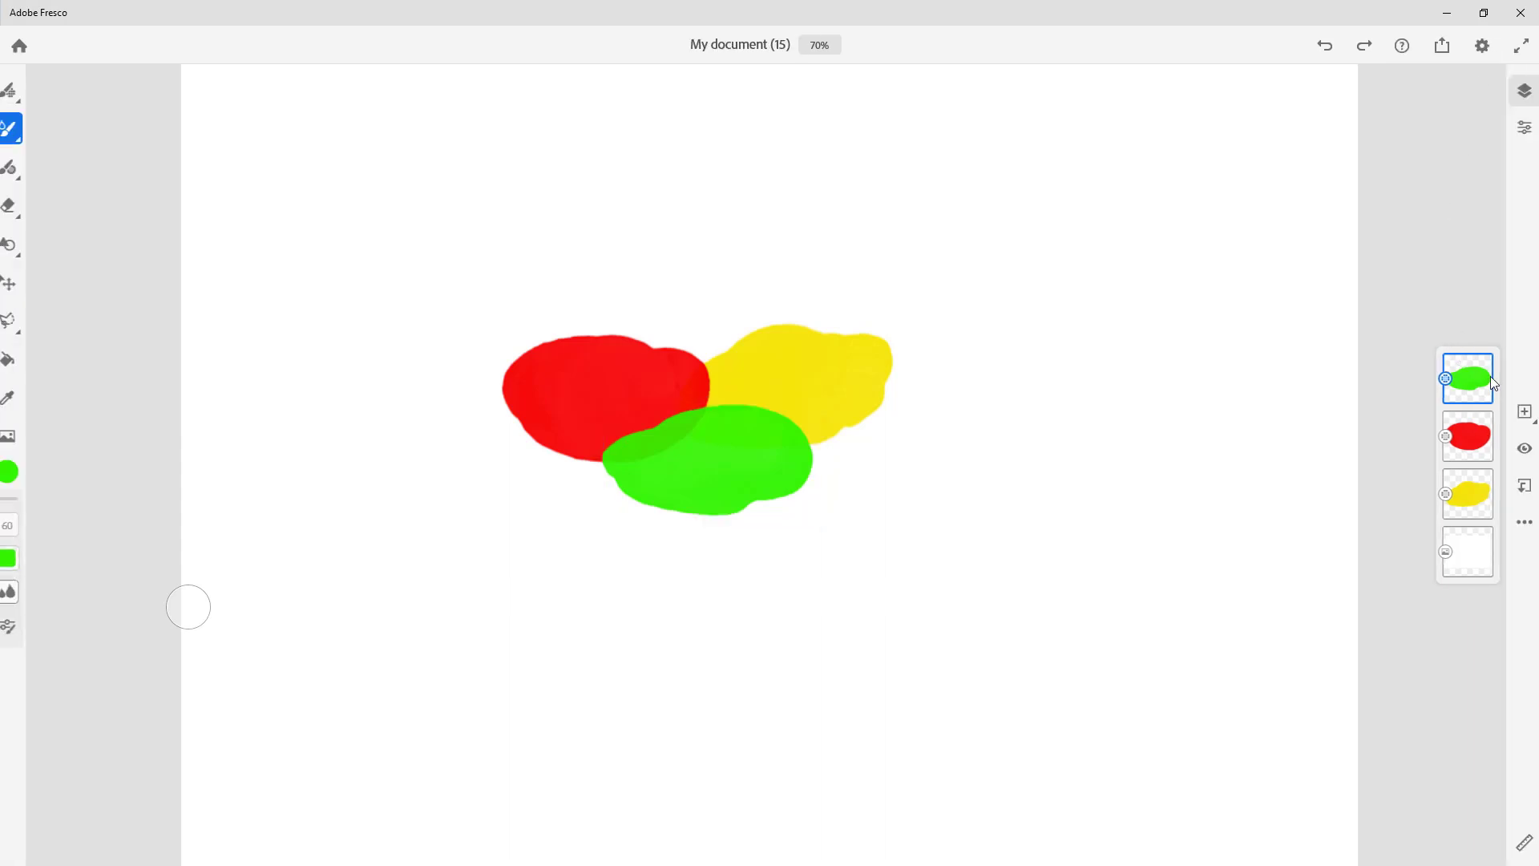